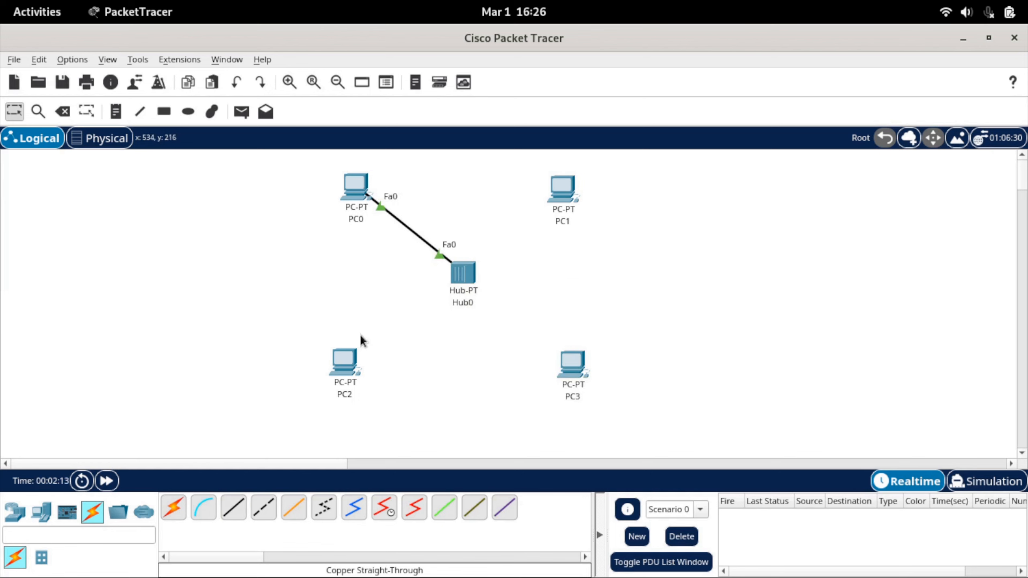
# Connect PC1's FastEthernet0 port to FastEthernet1 on Hub0 with a copper straight-through cable.
pyautogui.click(566, 194)
pyautogui.click(595, 257)
pyautogui.click(471, 277)
pyautogui.click(498, 286)
# Link Hub0's FastEthernet2 port to PC2's FastEthernet0 port with a copper straight-through cable.
pyautogui.click(459, 275)
pyautogui.click(485, 287)
pyautogui.click(344, 360)
pyautogui.click(383, 429)
# Run a copper straight-through cable from PC3's FastEthernet0 port to FastEthernet3 on Hub0.
pyautogui.click(580, 378)
pyautogui.click(627, 441)
pyautogui.click(470, 280)
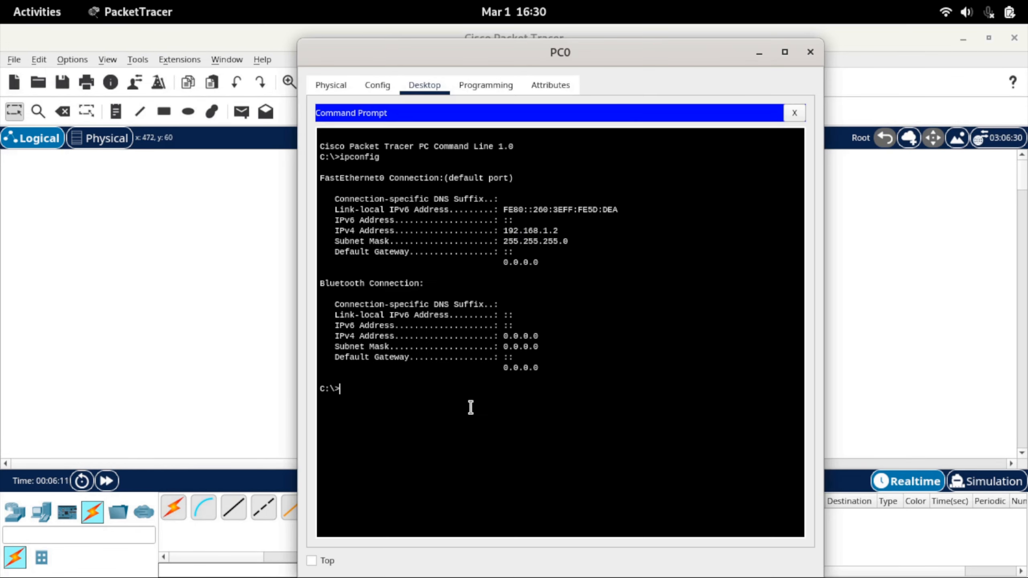
# Ping 192.168.1.3 from PC0's command prompt and highlight the replies and the ping statistics.
pyautogui.write('ping 192.168.1.3')
pyautogui.press('Return')
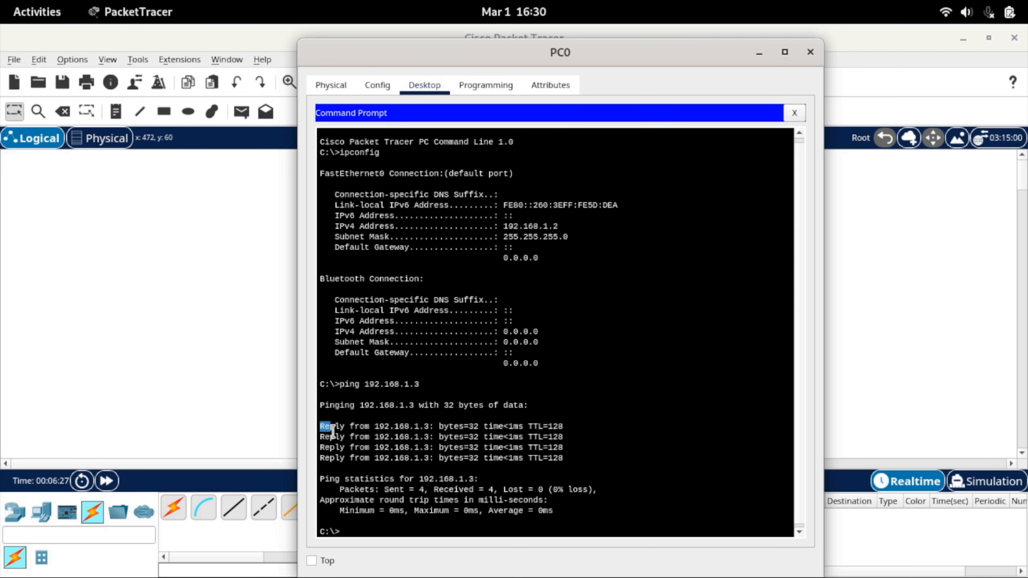
pyautogui.moveTo(321, 425); pyautogui.dragTo(524, 461)
pyautogui.click(428, 511)
pyautogui.moveTo(320, 479); pyautogui.dragTo(557, 513)
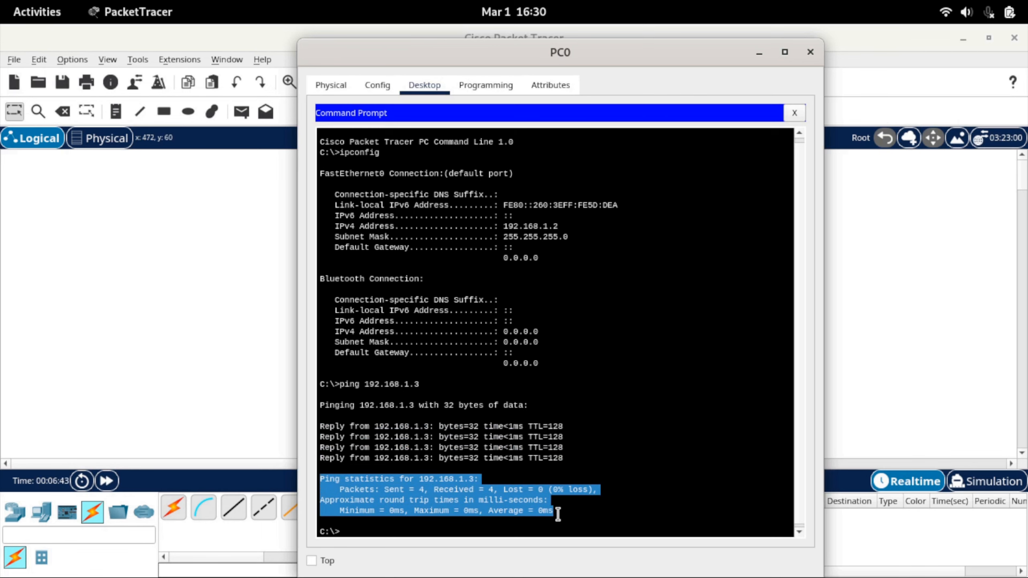
pyautogui.click(557, 513)
# Repeat the previous ping from PC0 and also ping the address ending in 5.
pyautogui.press('Up')
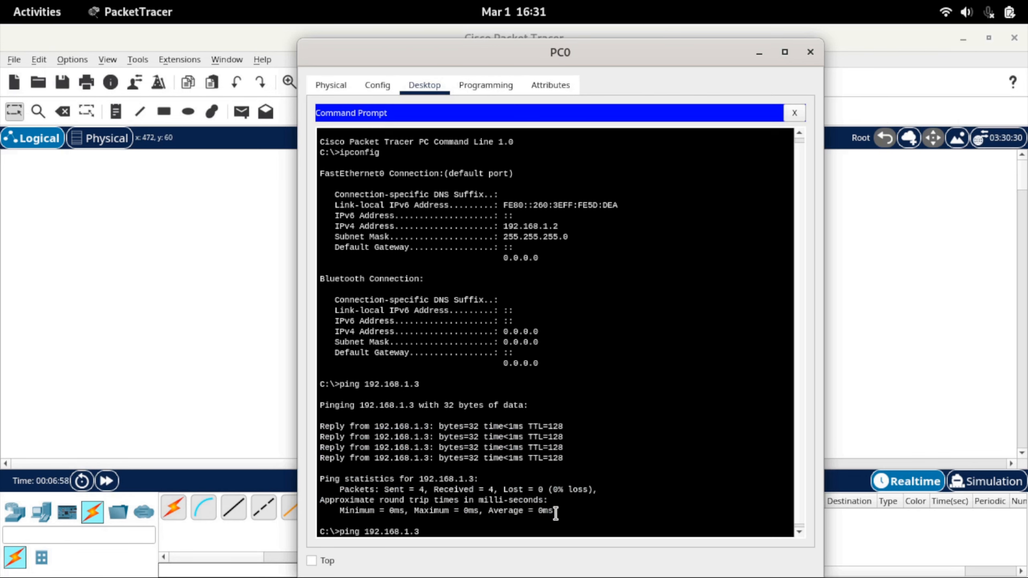
pyautogui.press('Return')
pyautogui.press('Up')
pyautogui.press('BackSpace')
pyautogui.write('5')
pyautogui.press('Return')
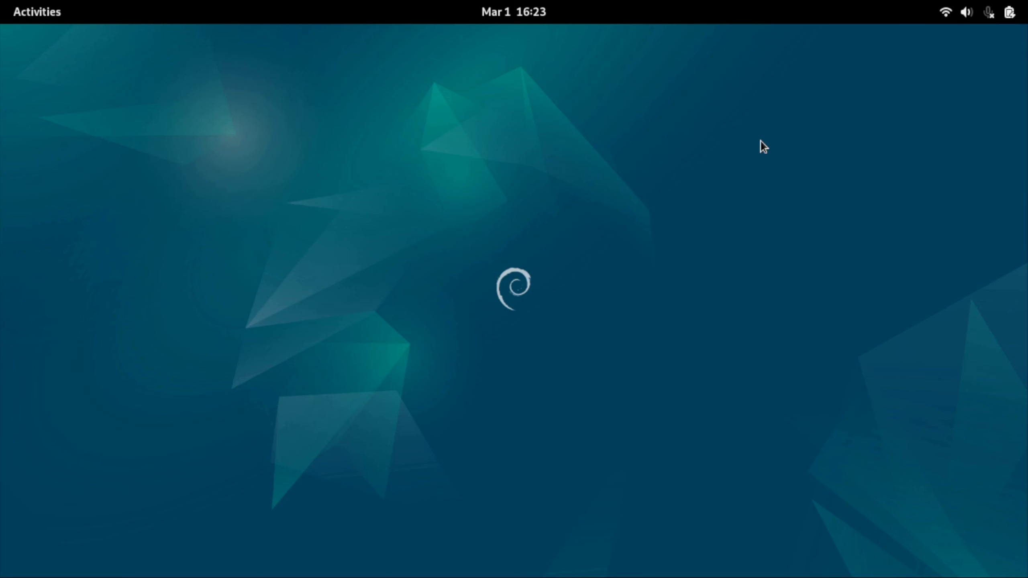
# Switch to Cisco Packet Tracer and start a new network without saving the current one.
pyautogui.press('super')
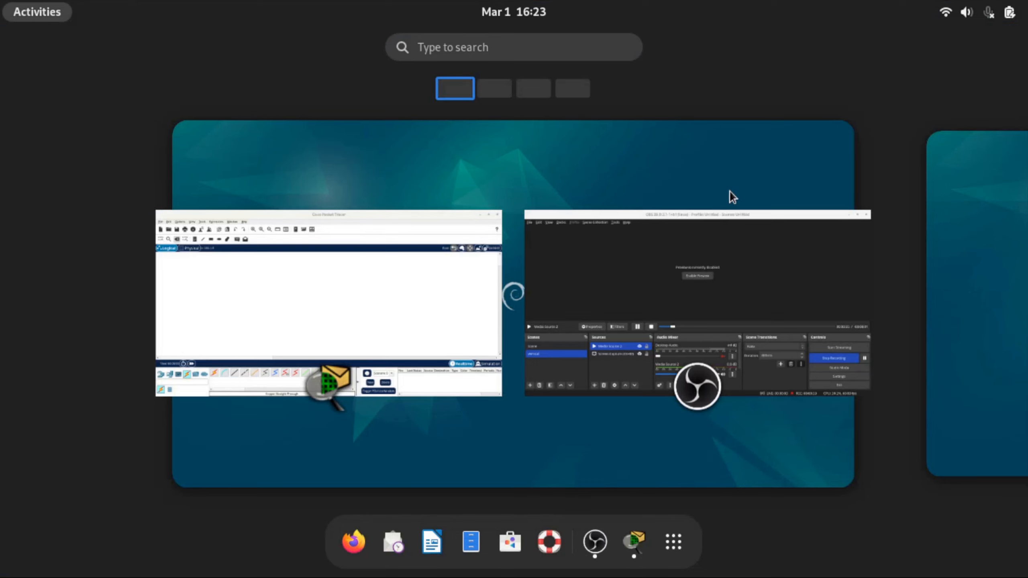
pyautogui.click(643, 553)
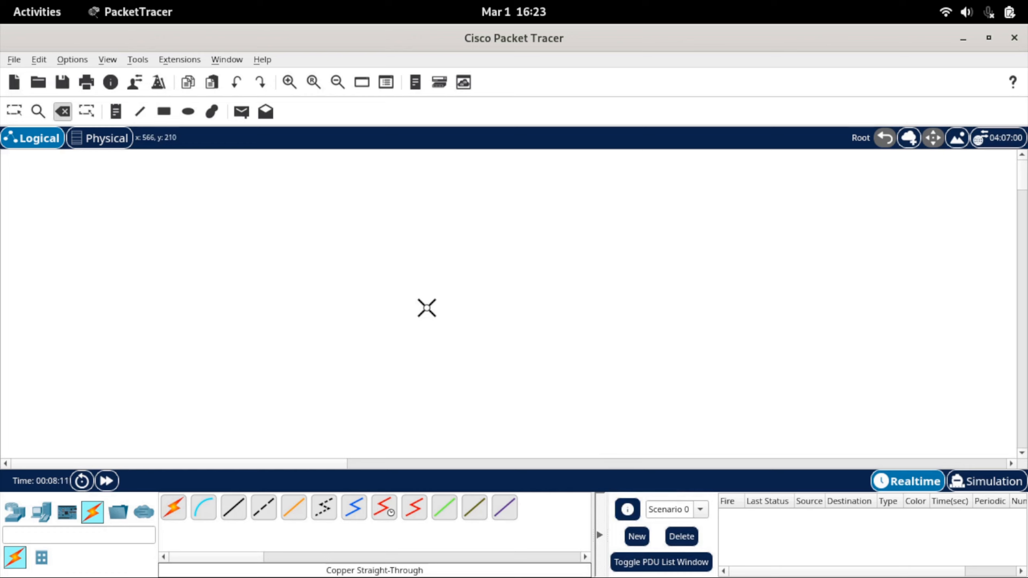
pyautogui.click(22, 112)
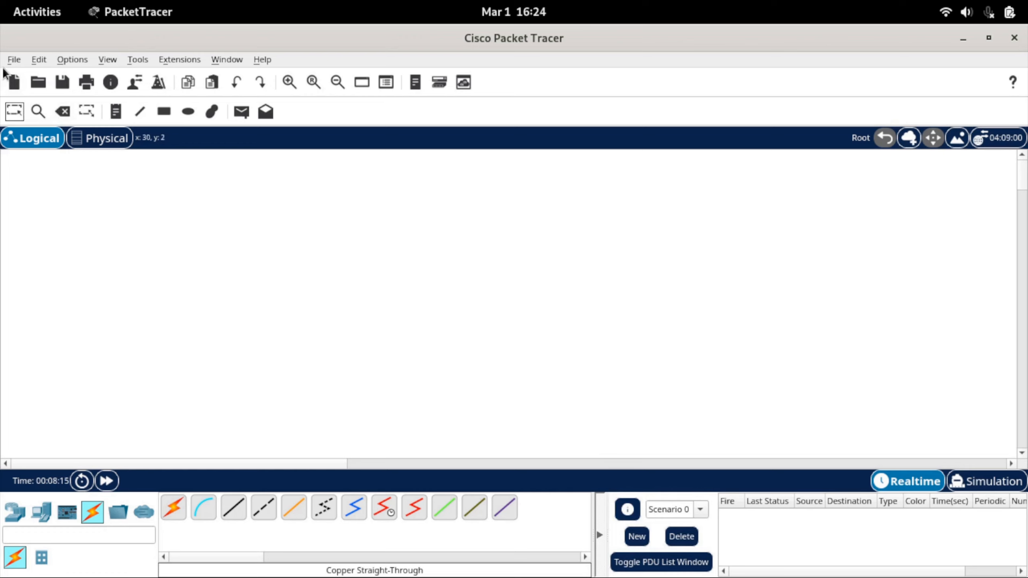
pyautogui.click(13, 60)
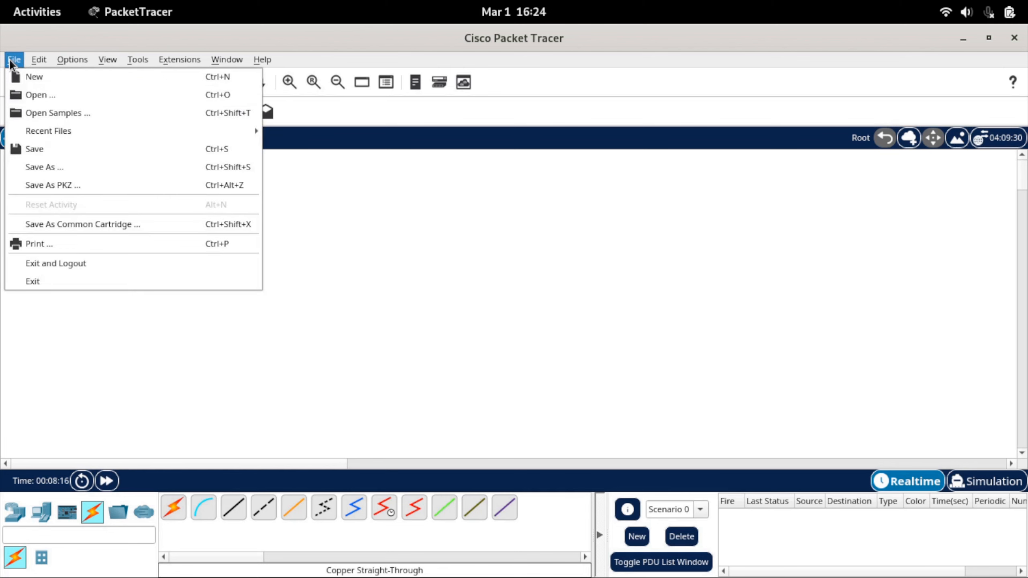
pyautogui.click(23, 80)
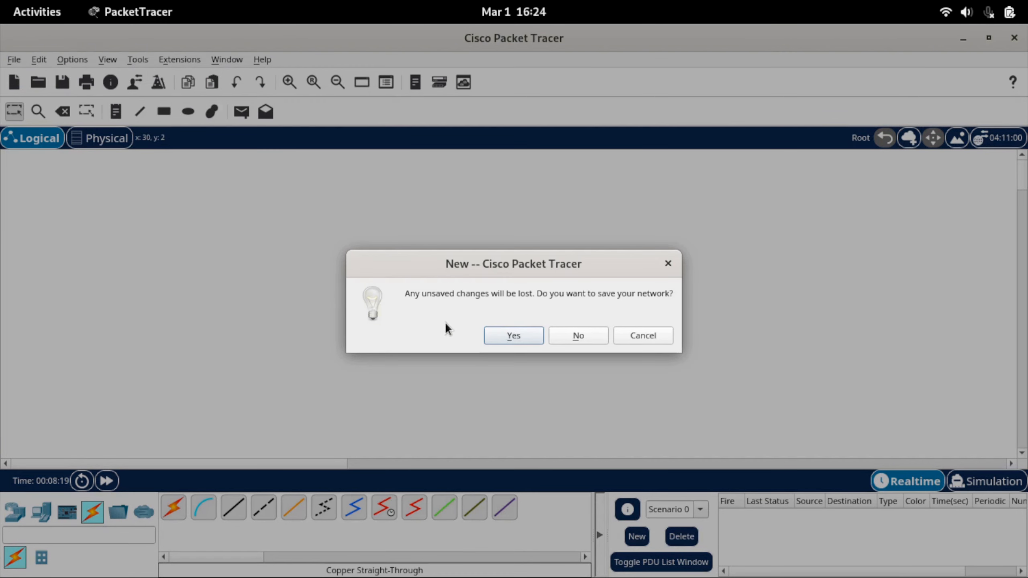
pyautogui.click(556, 336)
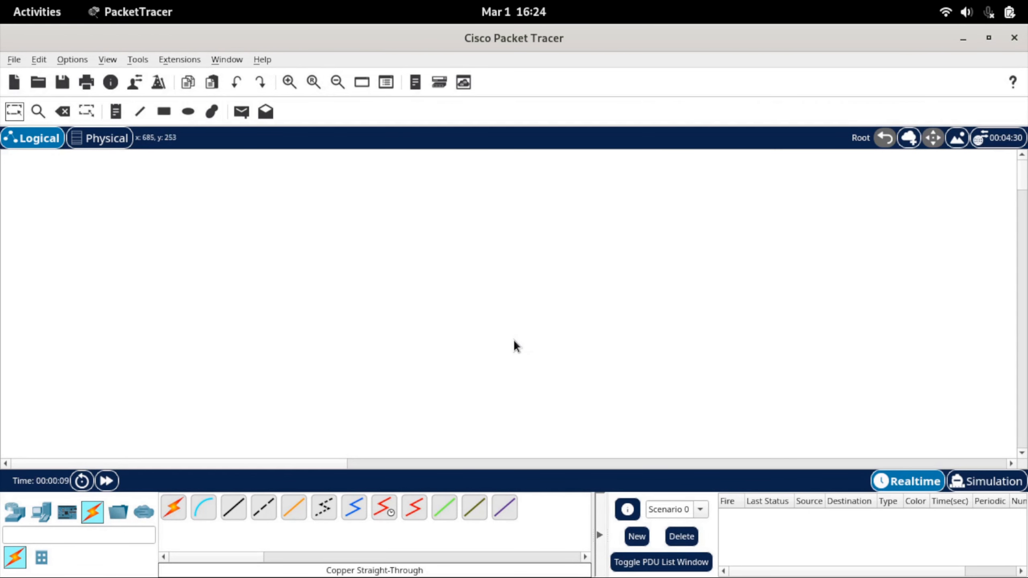
# Place four PC-PT end devices in the logical workspace, arranged as the corners of a square.
pyautogui.click(40, 511)
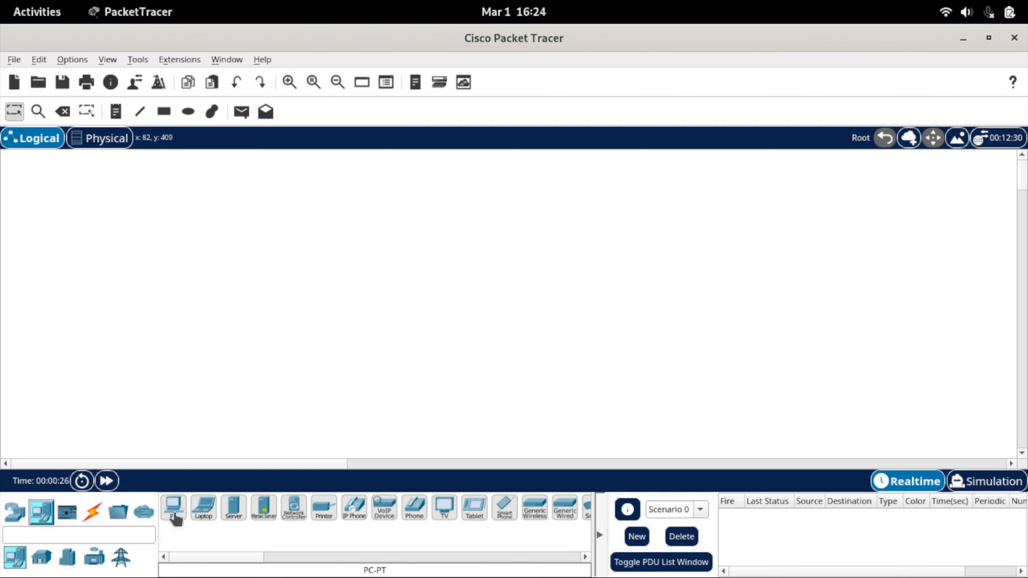
pyautogui.moveTo(174, 513); pyautogui.dragTo(356, 187)
pyautogui.moveTo(174, 506); pyautogui.dragTo(550, 186)
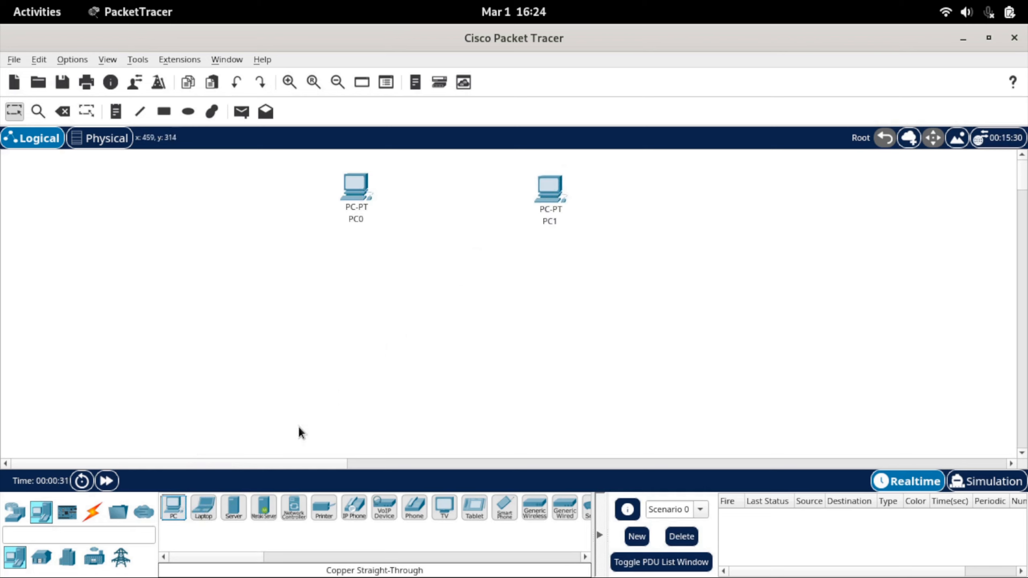
pyautogui.moveTo(185, 504); pyautogui.dragTo(350, 345)
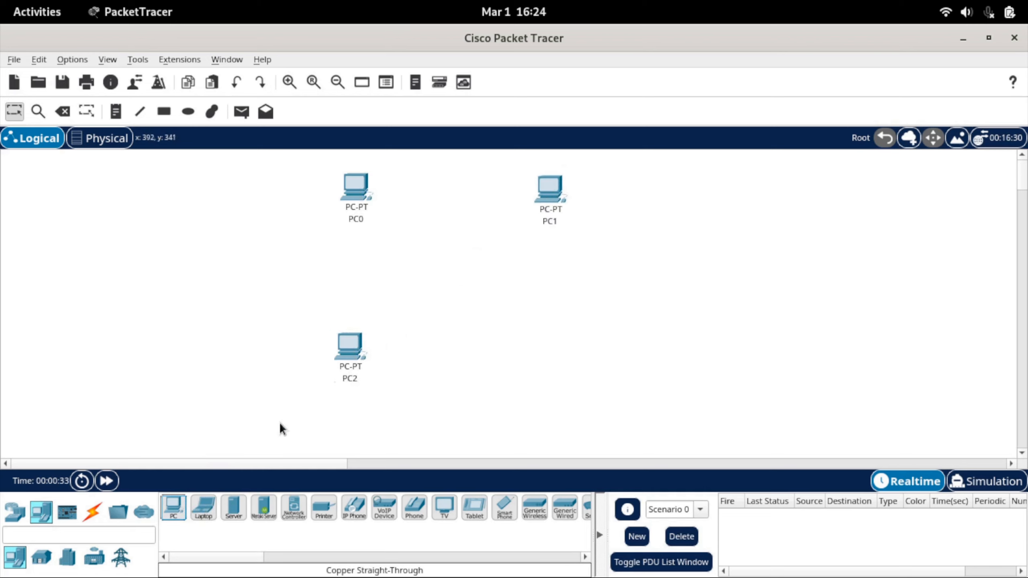
pyautogui.moveTo(173, 508); pyautogui.dragTo(623, 334)
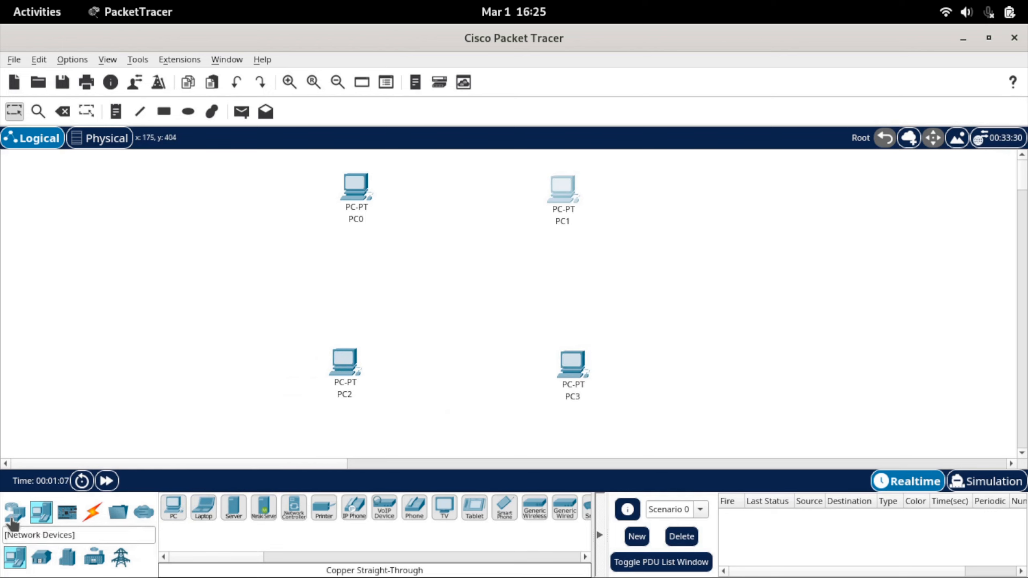
# Add a Hub-PT device to the workspace in the middle of the four PCs.
pyautogui.click(12, 520)
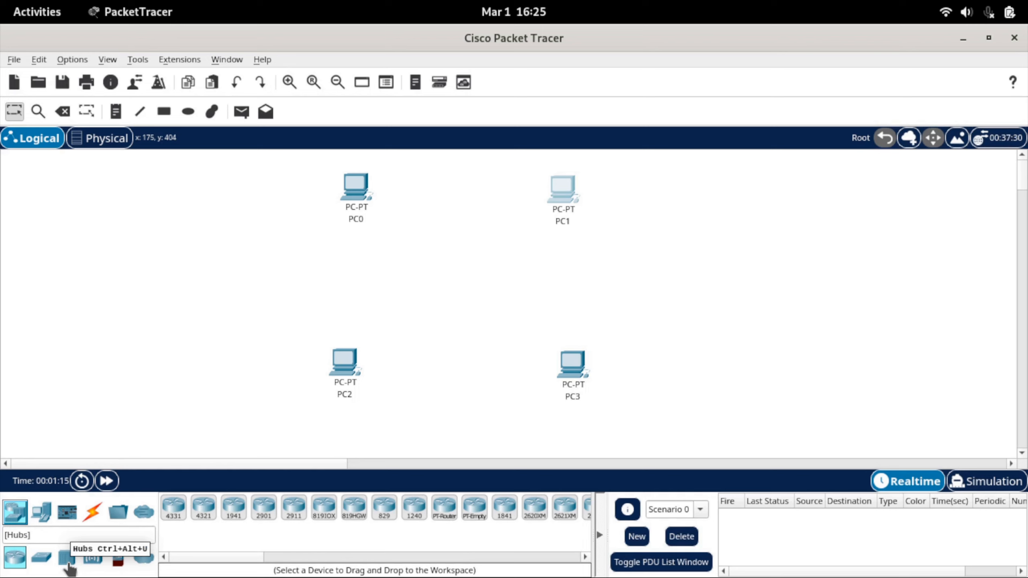
pyautogui.click(68, 563)
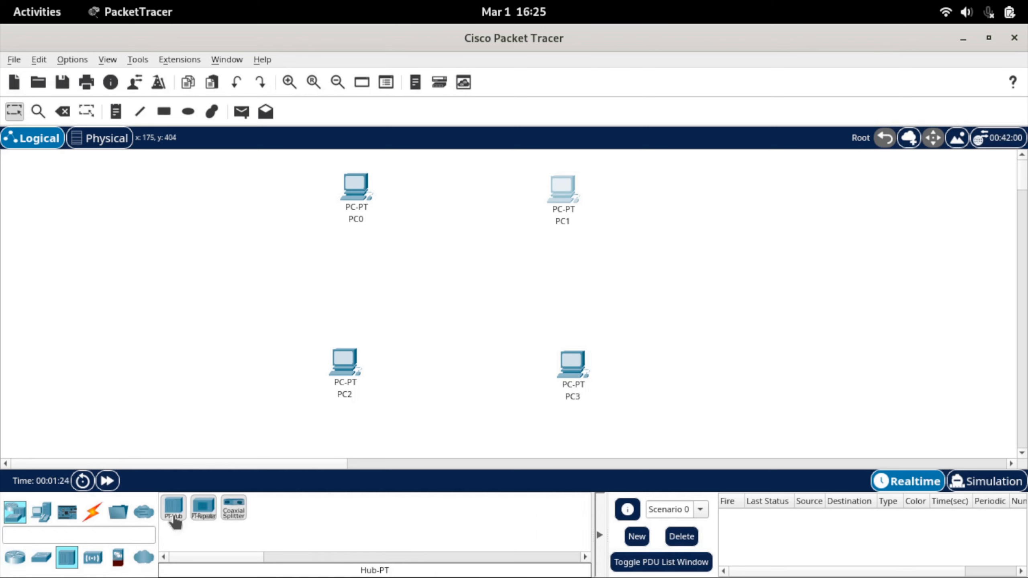
pyautogui.moveTo(175, 522); pyautogui.dragTo(462, 277)
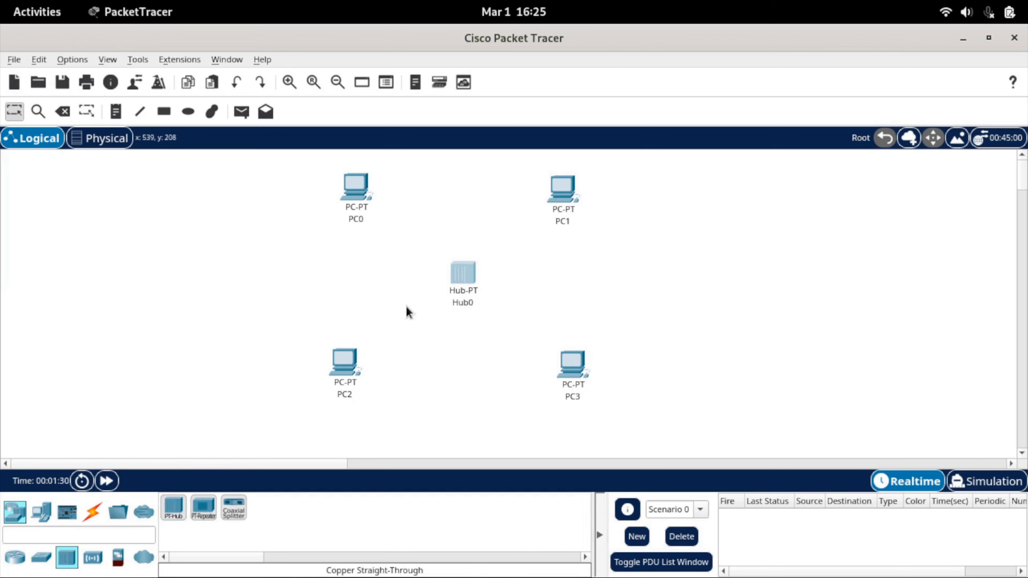
# Connect PC0's FastEthernet0 port to the hub's FastEthernet0 port with a copper straight-through cable.
pyautogui.click(94, 512)
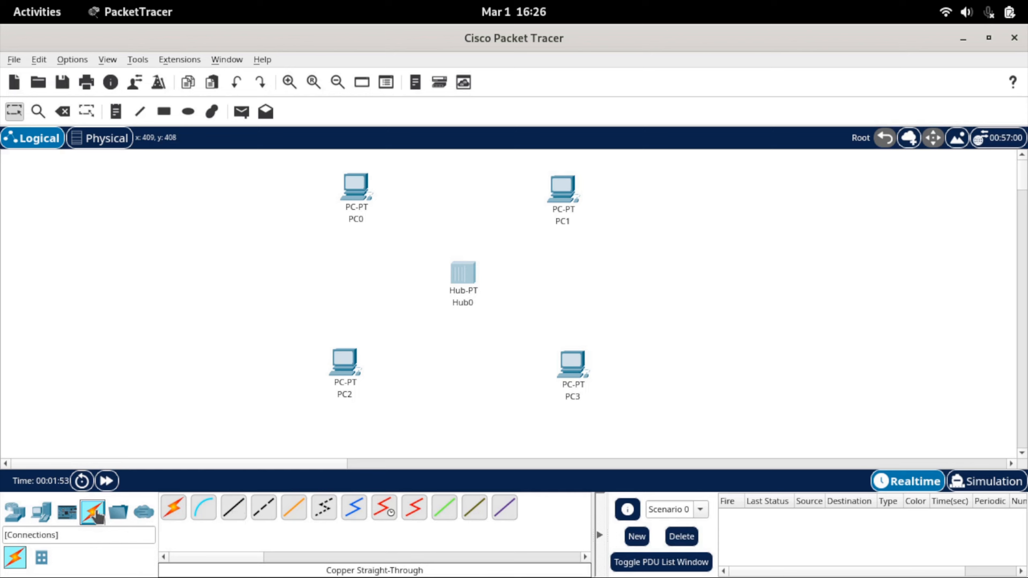
pyautogui.click(234, 511)
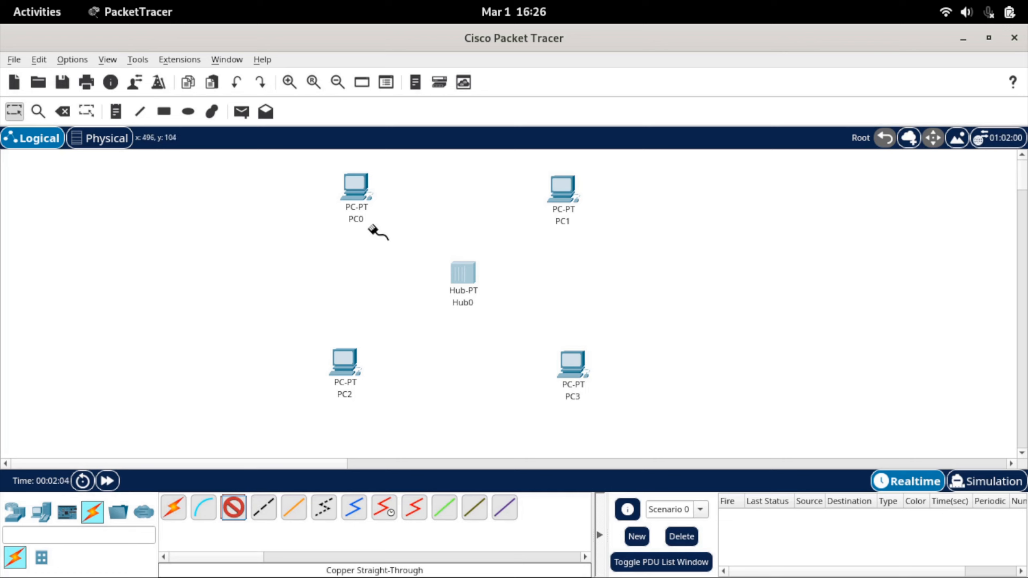
pyautogui.click(357, 185)
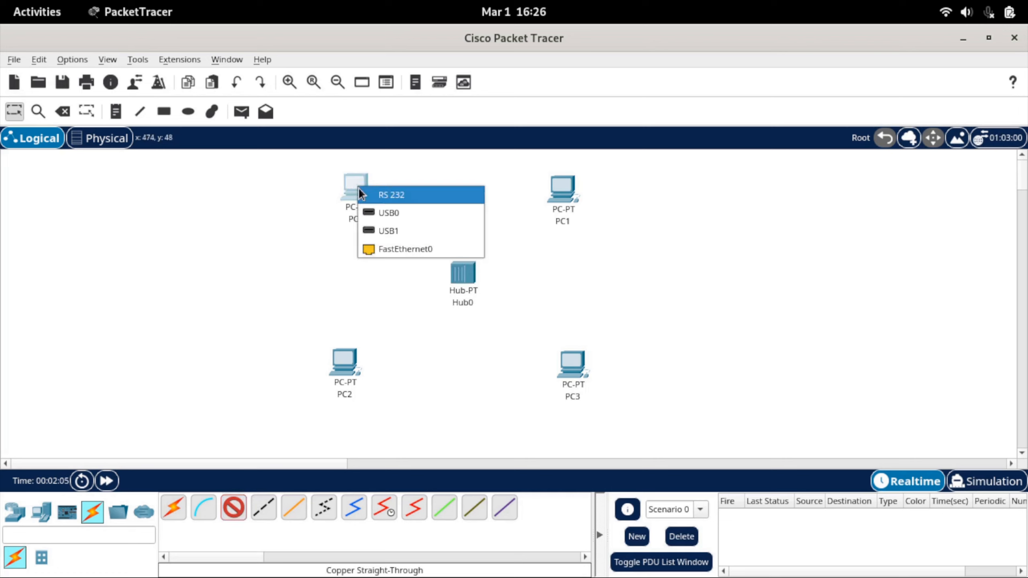
pyautogui.click(374, 248)
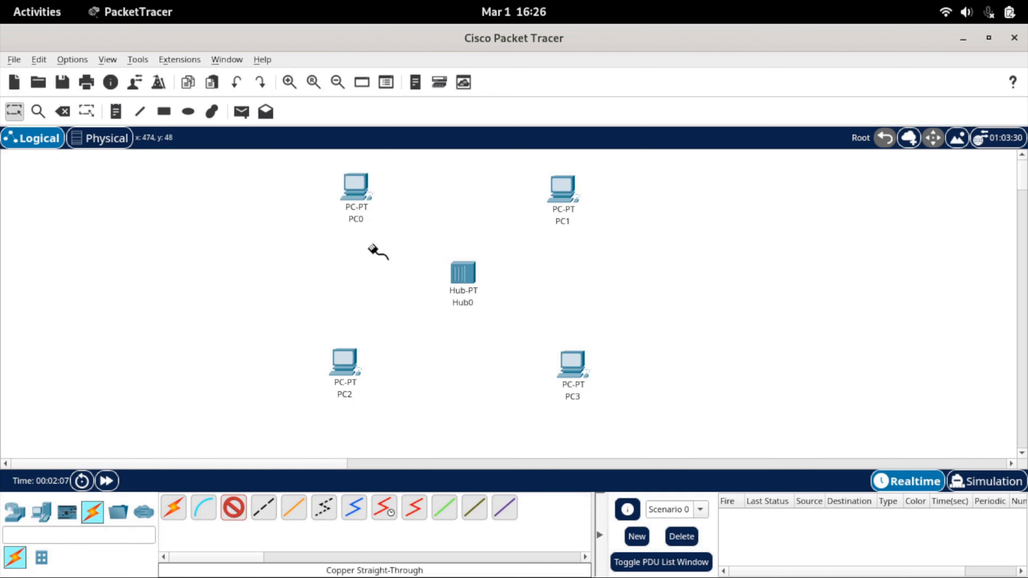
pyautogui.click(460, 280)
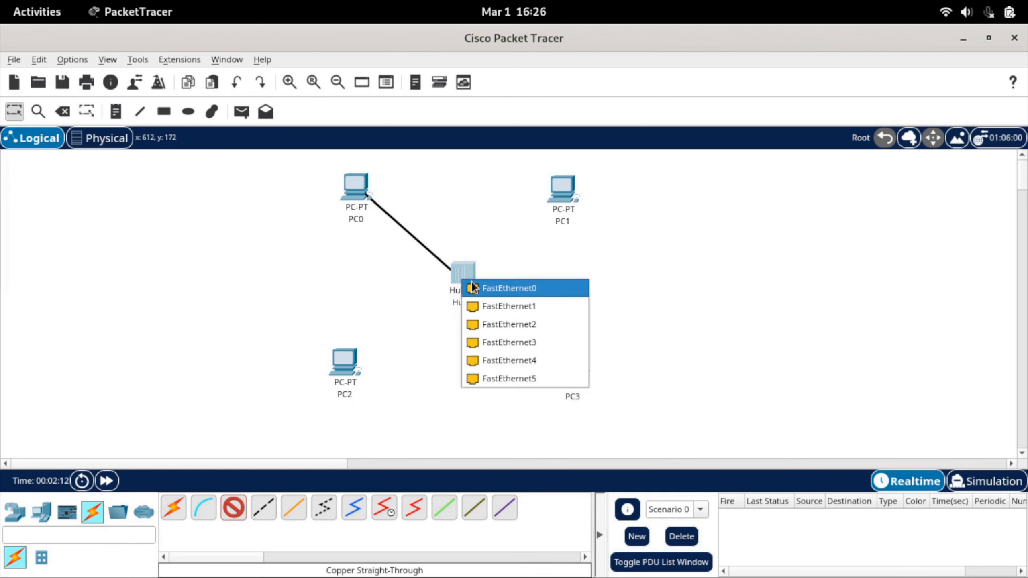
pyautogui.click(471, 286)
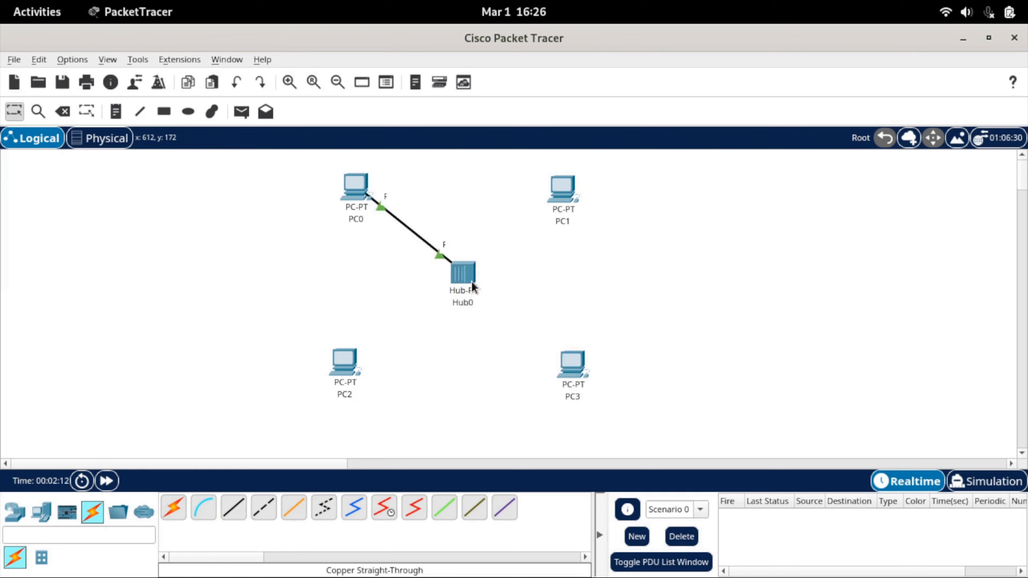
# Connect PC1's FastEthernet0 port to the hub's FastEthernet1 port with a copper straight-through cable.
pyautogui.click(239, 511)
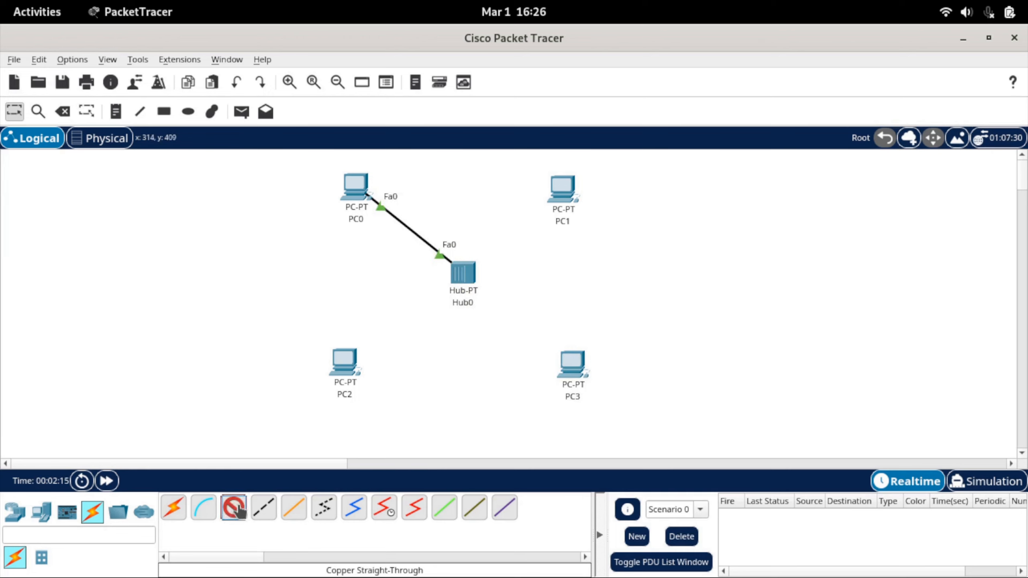
pyautogui.click(565, 195)
pyautogui.click(583, 258)
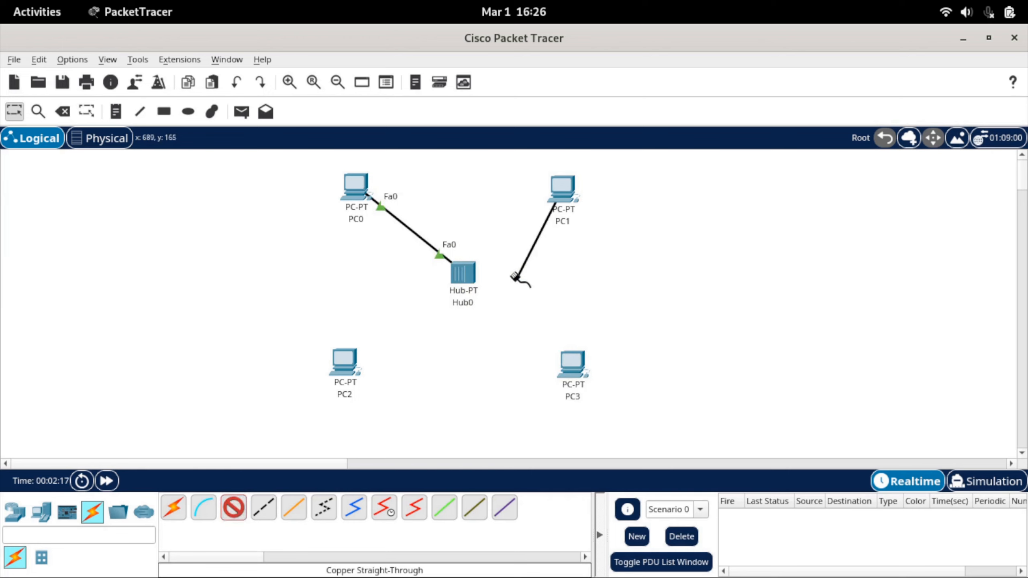
pyautogui.click(471, 280)
pyautogui.click(490, 287)
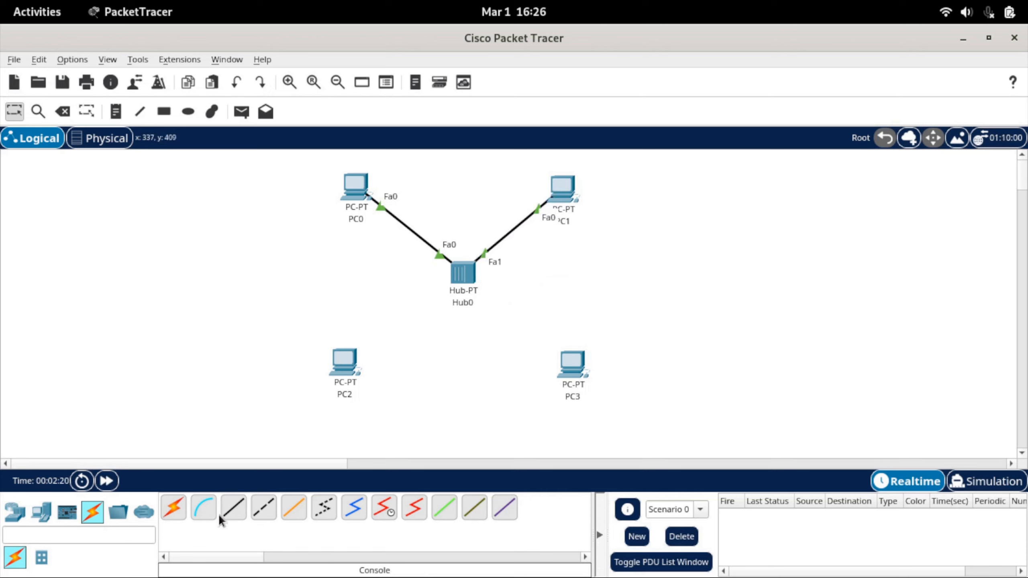
# Connect the hub's FastEthernet2 port to PC2's FastEthernet0 port with a copper straight-through cable.
pyautogui.click(464, 279)
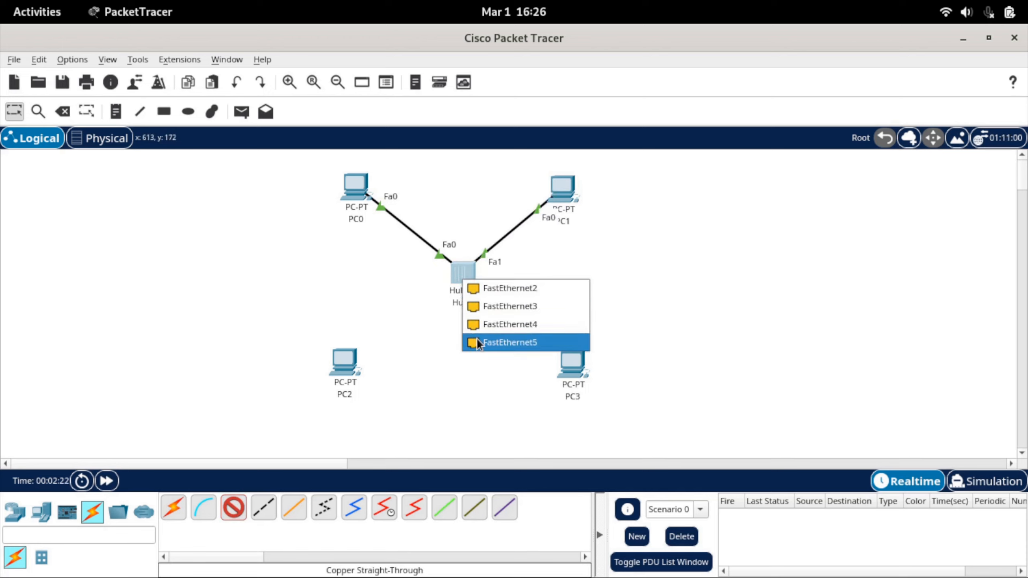
pyautogui.click(487, 303)
pyautogui.click(349, 363)
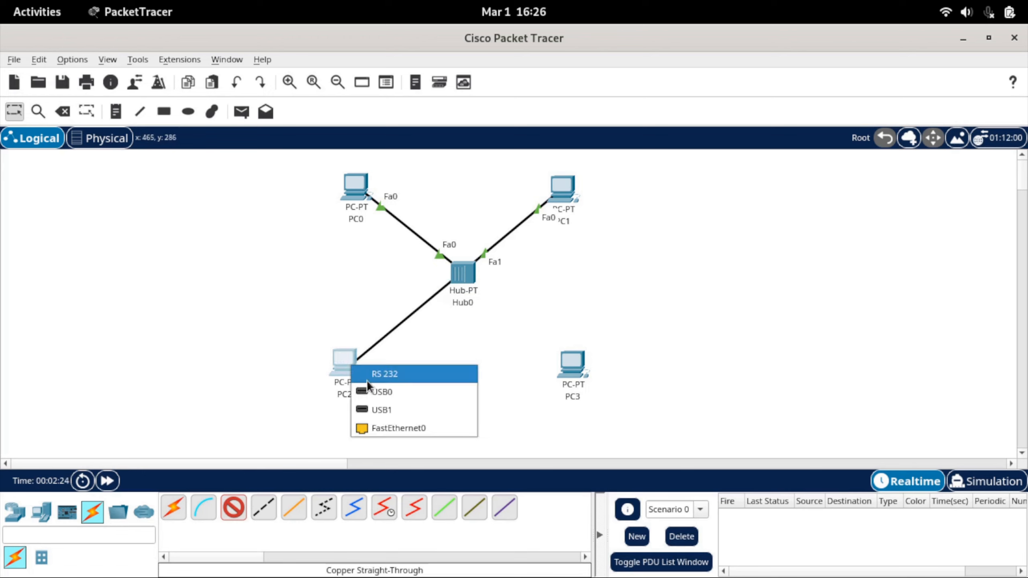
pyautogui.click(385, 427)
# Connect PC3's FastEthernet0 port to the hub's FastEthernet3 port with a copper straight-through cable.
pyautogui.click(233, 511)
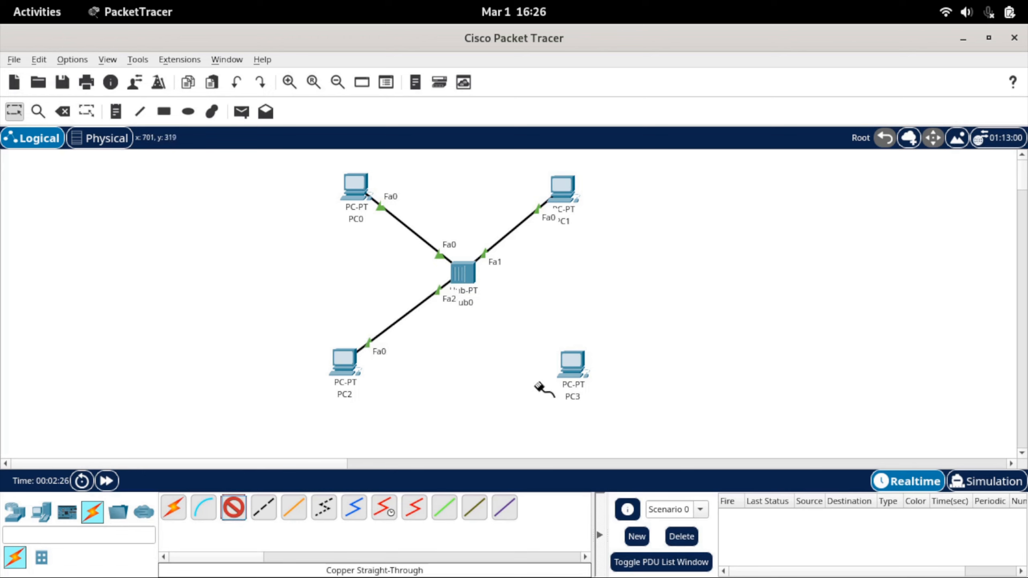
pyautogui.click(577, 379)
pyautogui.click(607, 440)
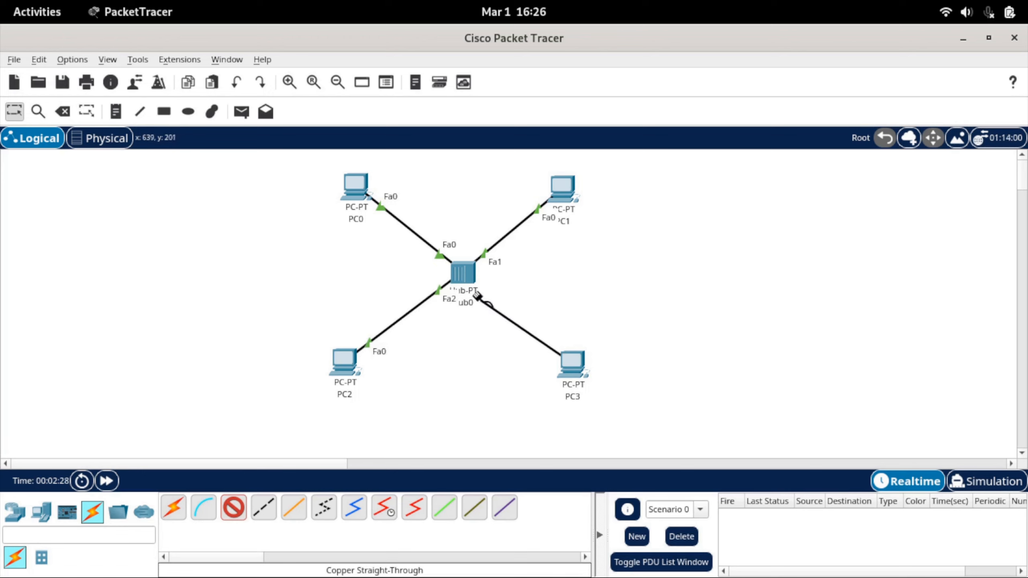
pyautogui.click(468, 283)
pyautogui.click(524, 292)
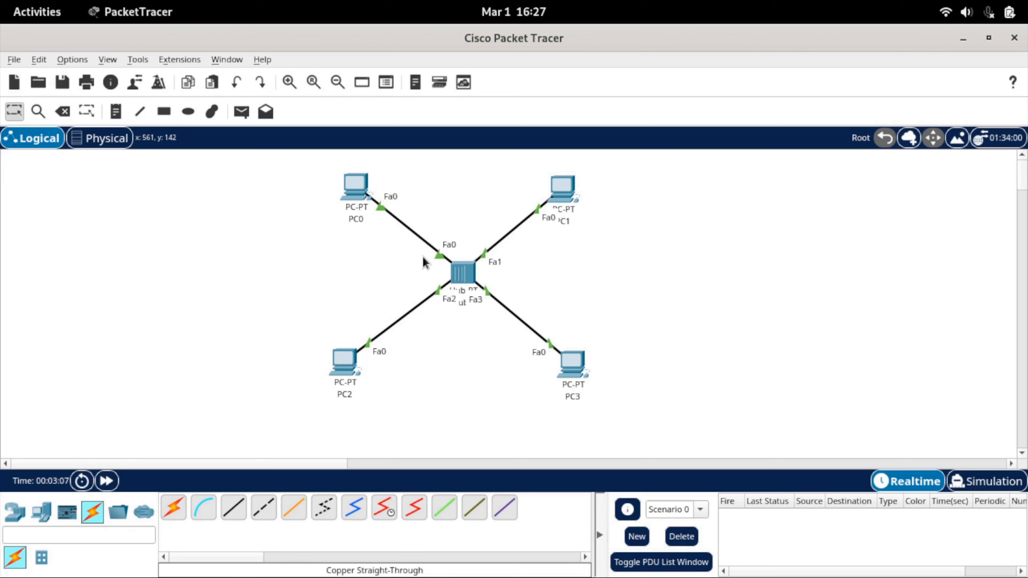
# Set PC0's static IPv4 address to 192.168.1.2 with subnet mask 255.255.255.0 and close its device window.
pyautogui.click(357, 201)
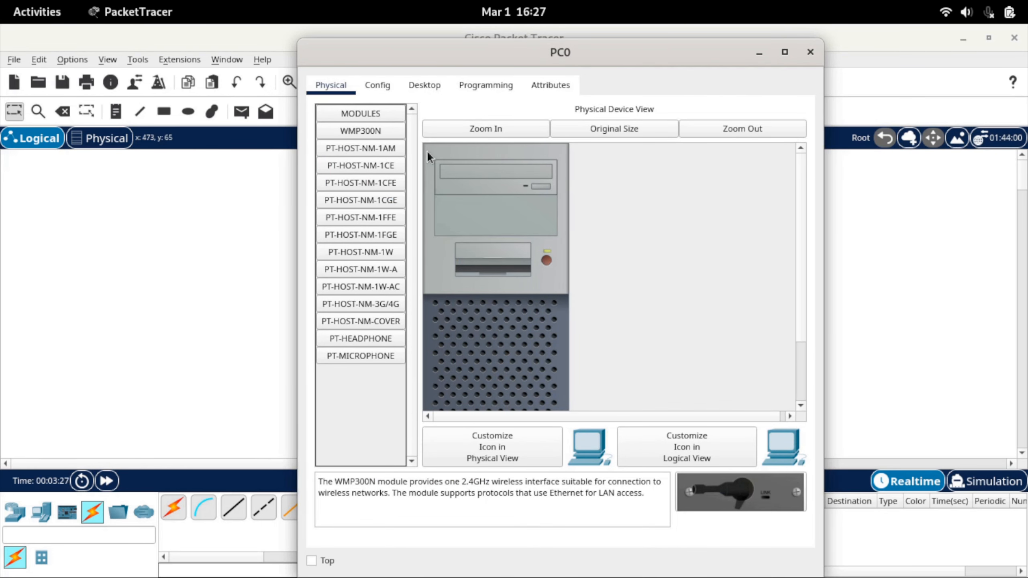
pyautogui.click(421, 87)
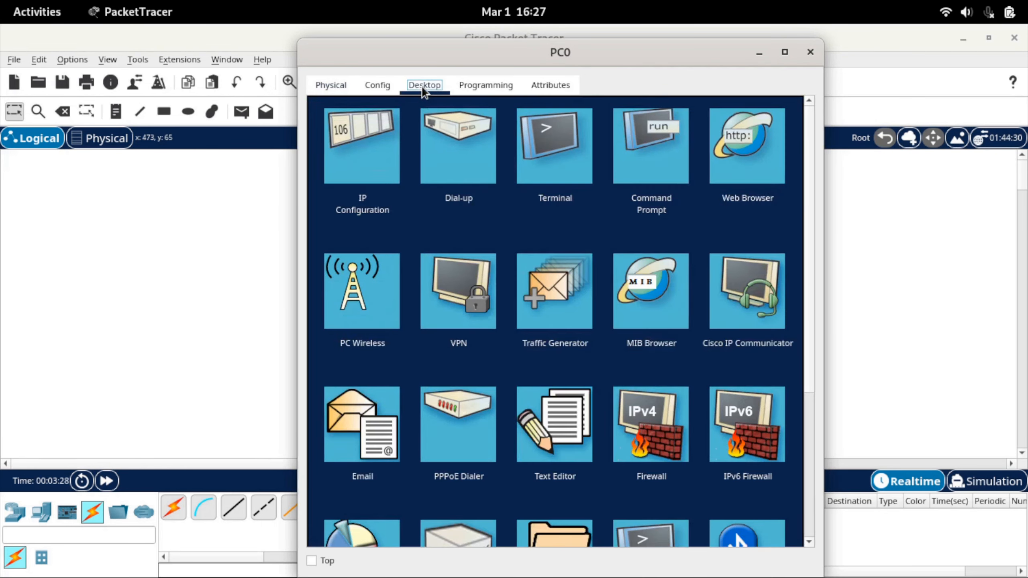
pyautogui.click(389, 167)
pyautogui.click(512, 201)
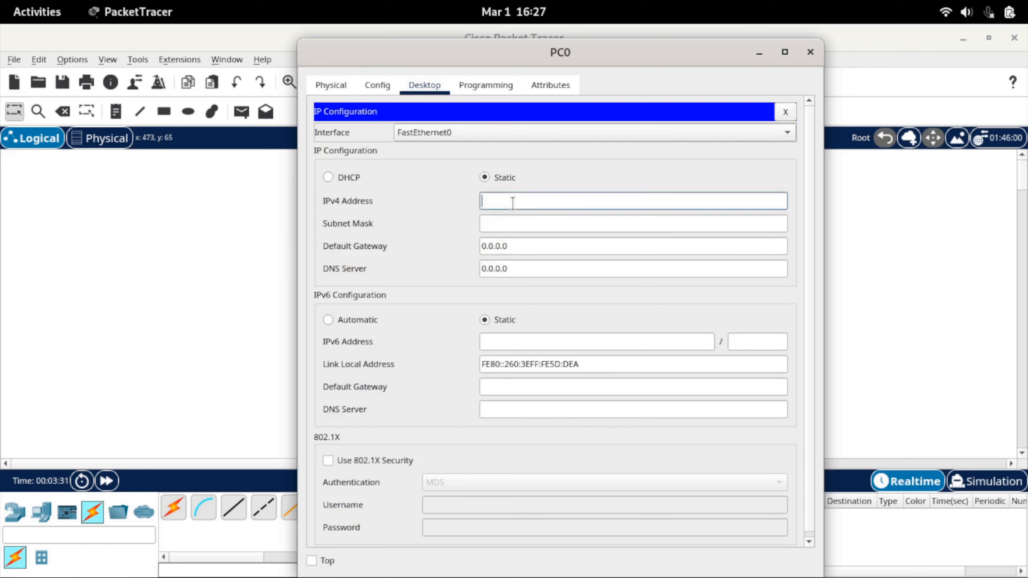
pyautogui.write('192.168.1.2')
pyautogui.doubleClick(526, 201)
pyautogui.click(531, 224)
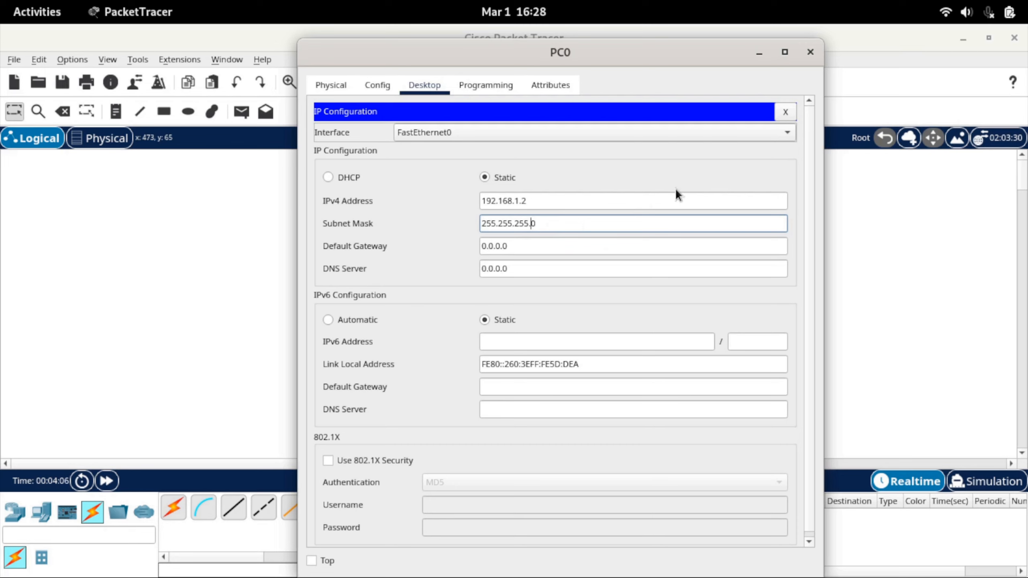
pyautogui.click(785, 112)
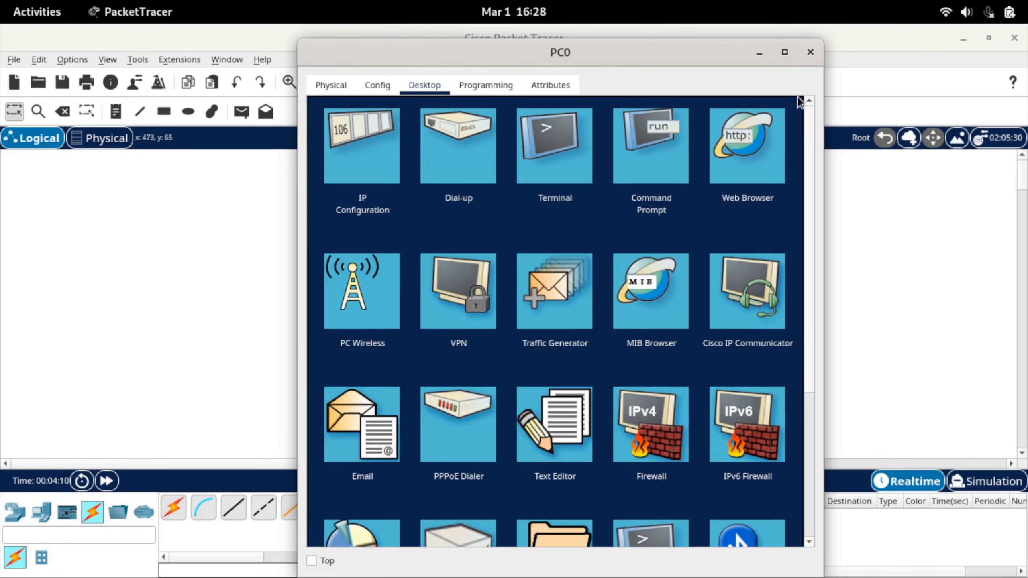
pyautogui.click(808, 54)
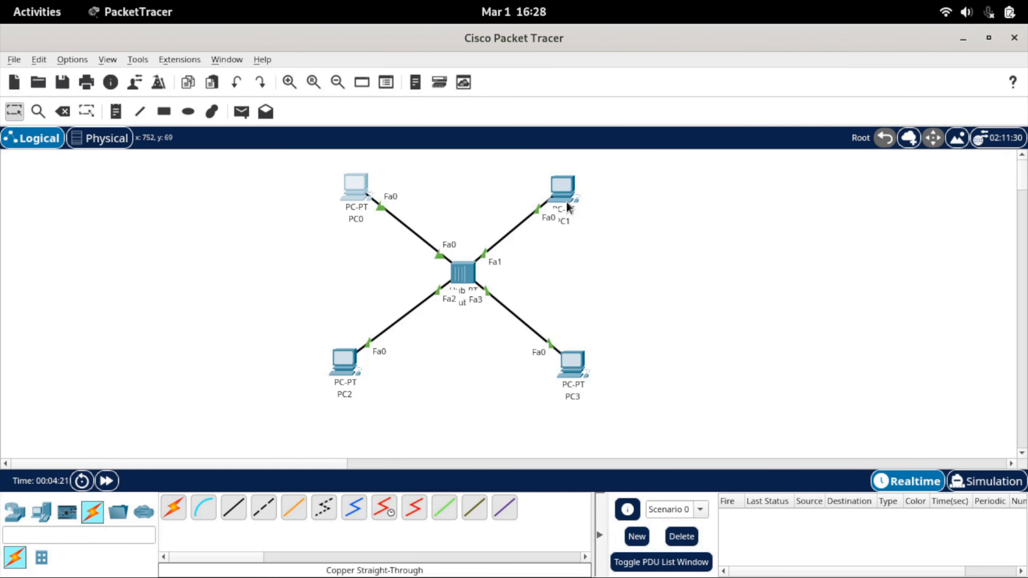
# Configure PC1's static IPv4 address and subnet mask, and close its device window.
pyautogui.moveTo(567, 203)
pyautogui.click(565, 198)
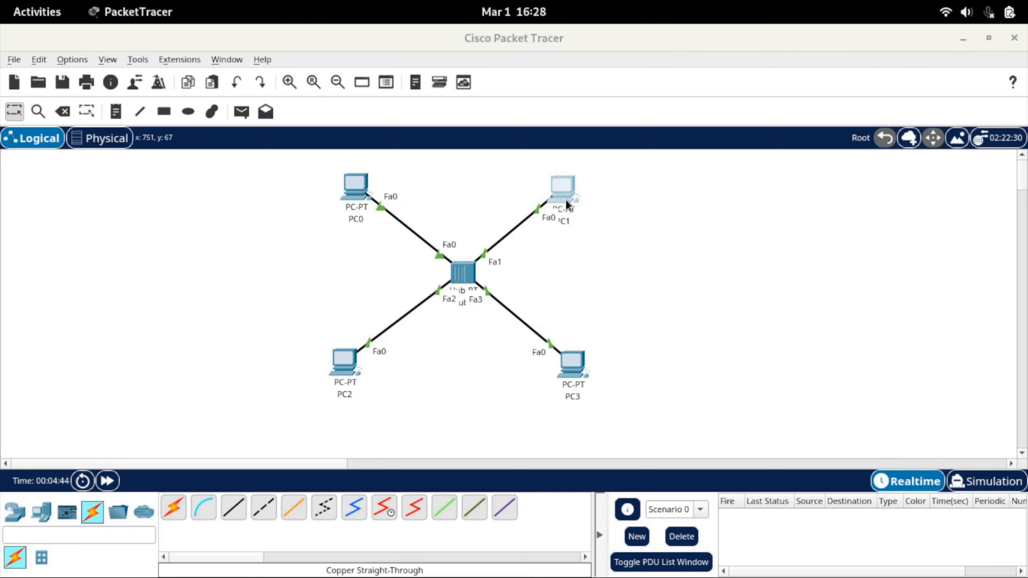
pyautogui.click(421, 72)
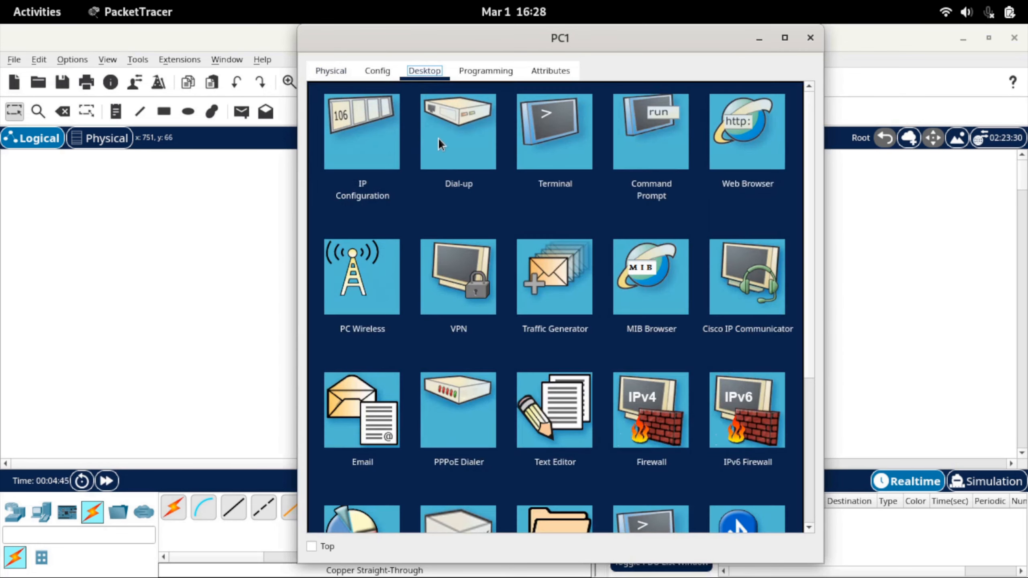
pyautogui.click(388, 159)
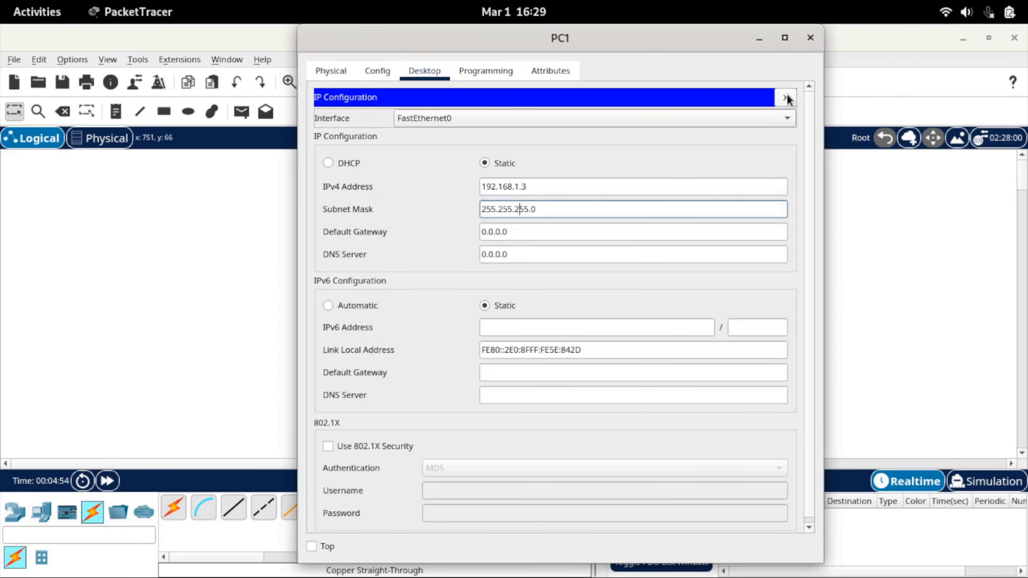
pyautogui.click(810, 37)
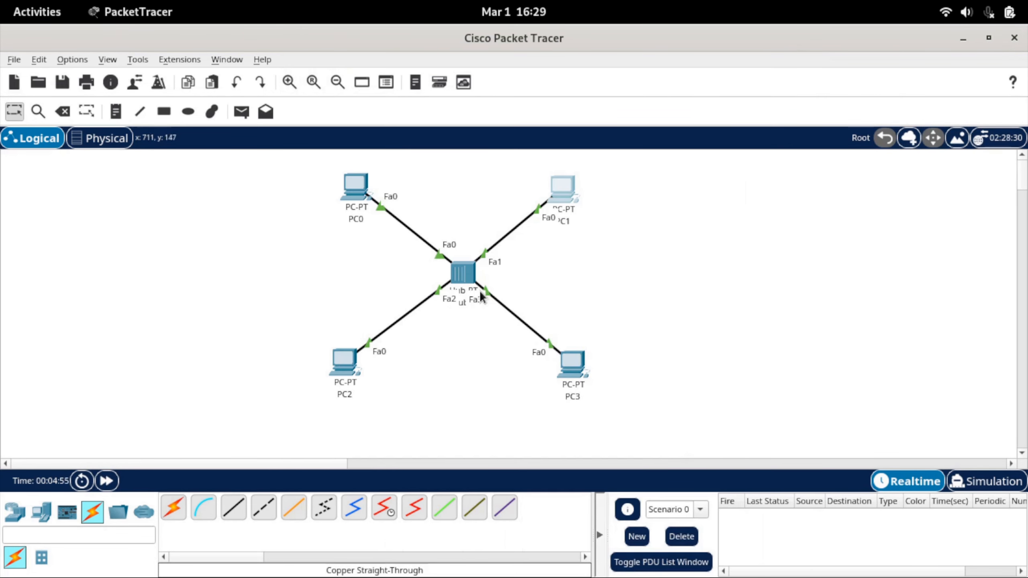
# Configure PC2's static IPv4 address and subnet mask, and close its device window.
pyautogui.click(351, 365)
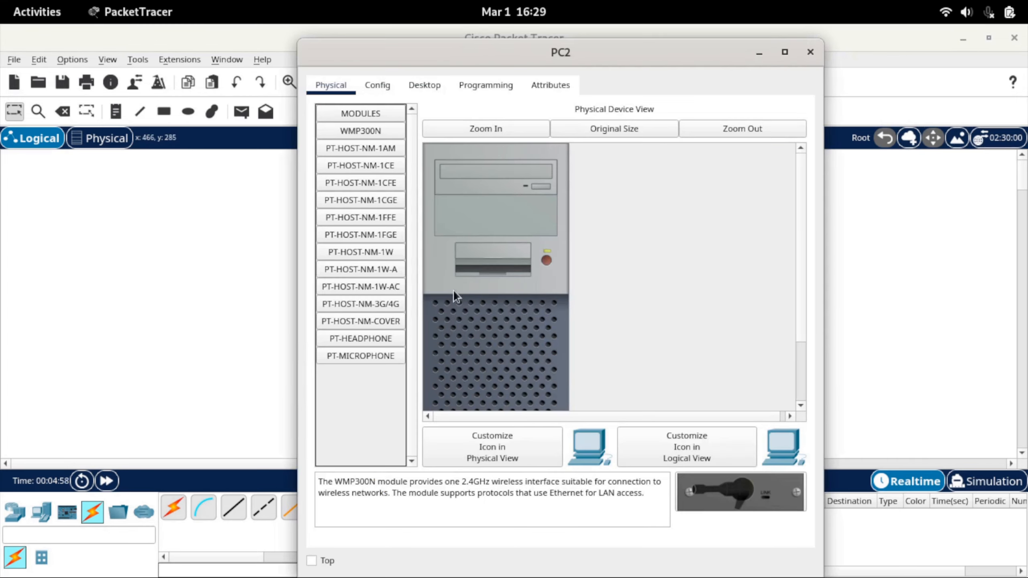
pyautogui.click(423, 84)
pyautogui.click(399, 121)
pyautogui.click(786, 106)
pyautogui.click(810, 62)
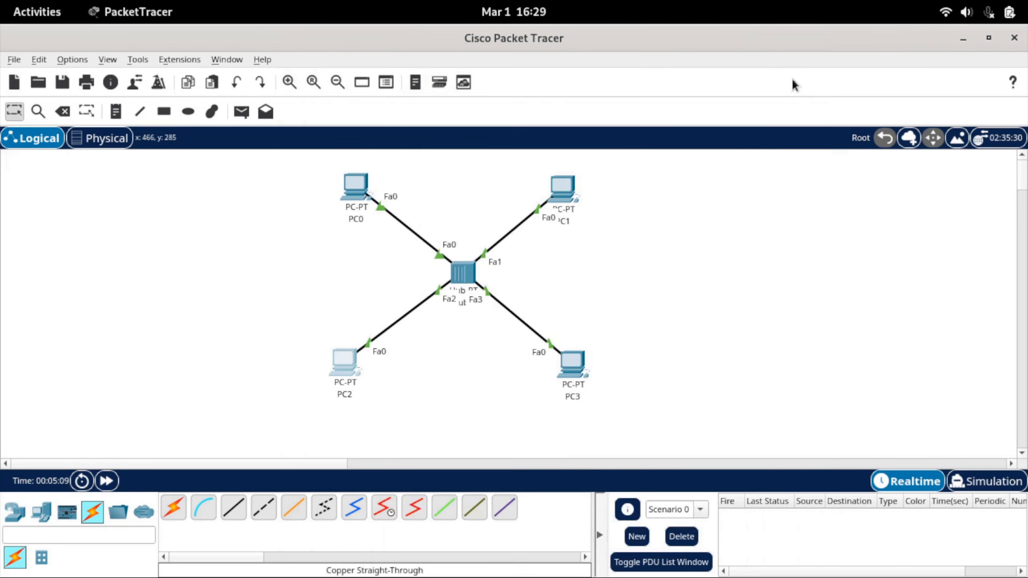
# Set PC3's static IPv4 address to 192.168.1.5 with subnet mask 255.255.255.0 and close its device window.
pyautogui.click(575, 359)
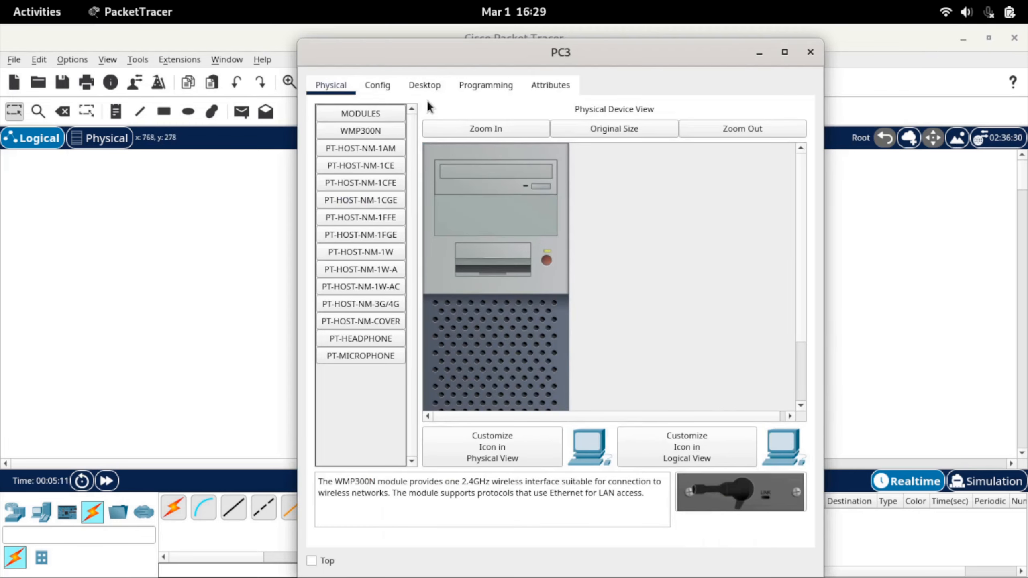
pyautogui.click(425, 87)
pyautogui.click(385, 153)
pyautogui.click(516, 197)
pyautogui.write('192.168.1.5')
pyautogui.press('Tab')
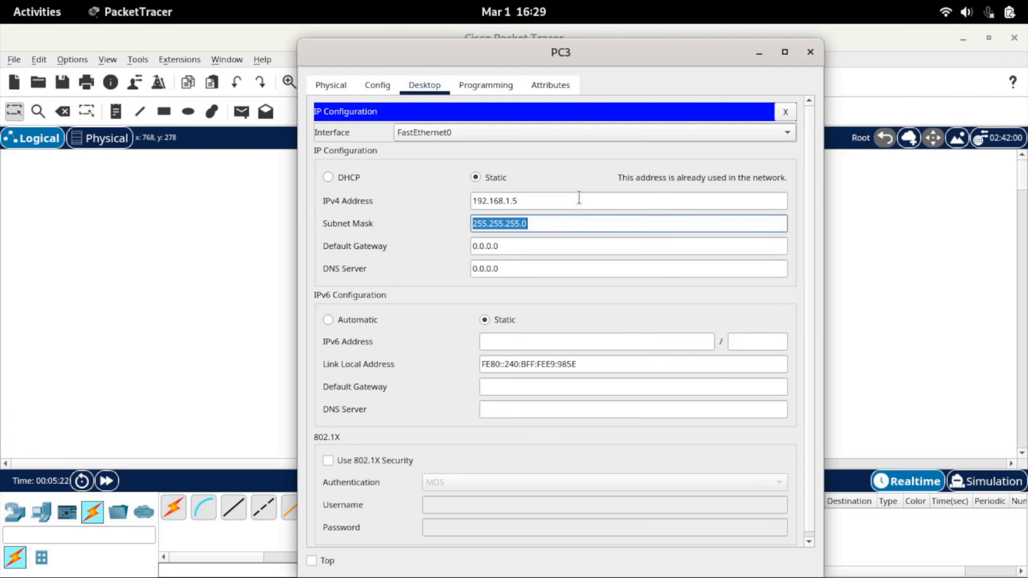
pyautogui.click(809, 53)
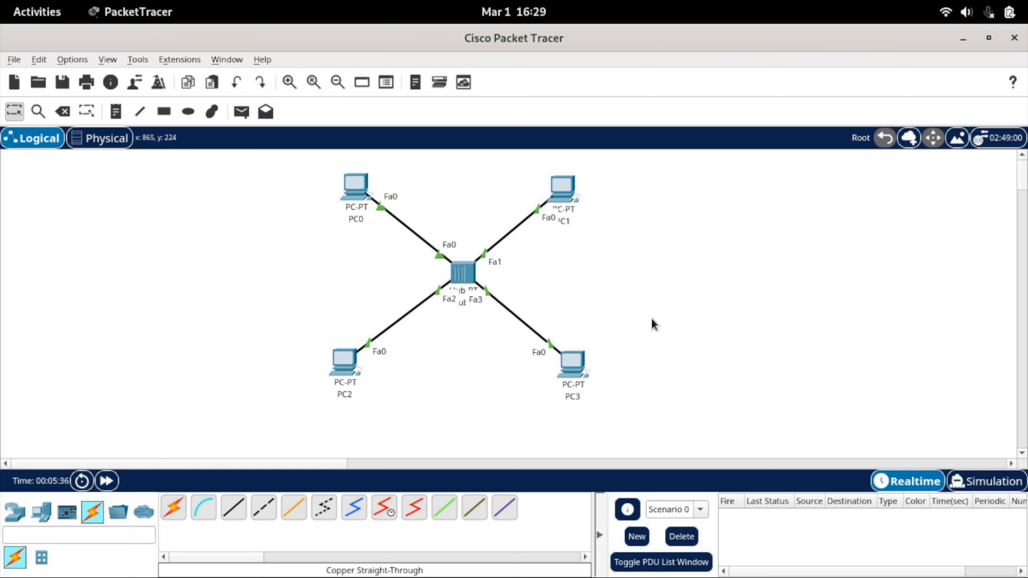
# Run ipconfig in PC0's command prompt and check the IPv4 address of its FastEthernet0 connection.
pyautogui.click(355, 194)
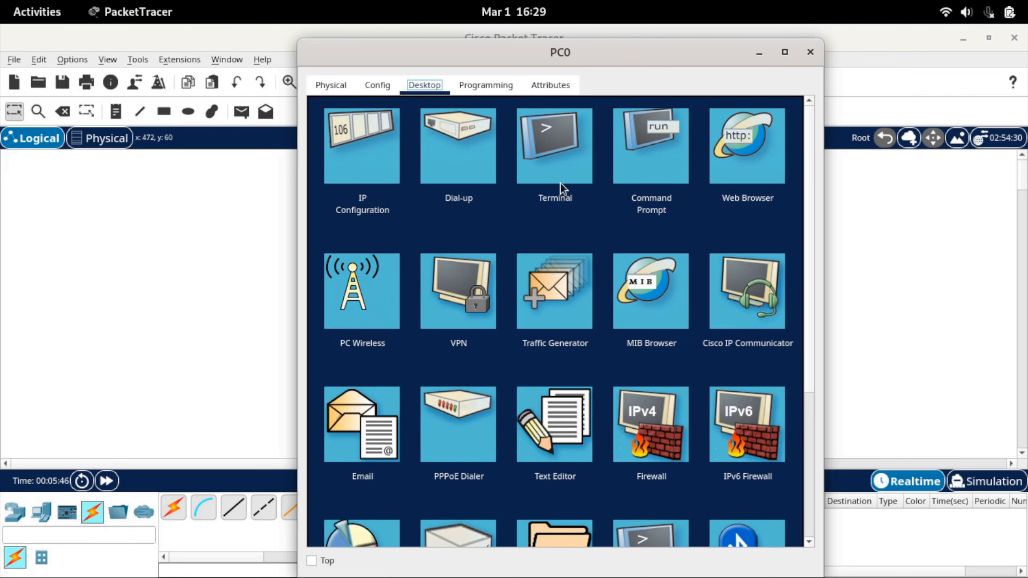
pyautogui.click(661, 177)
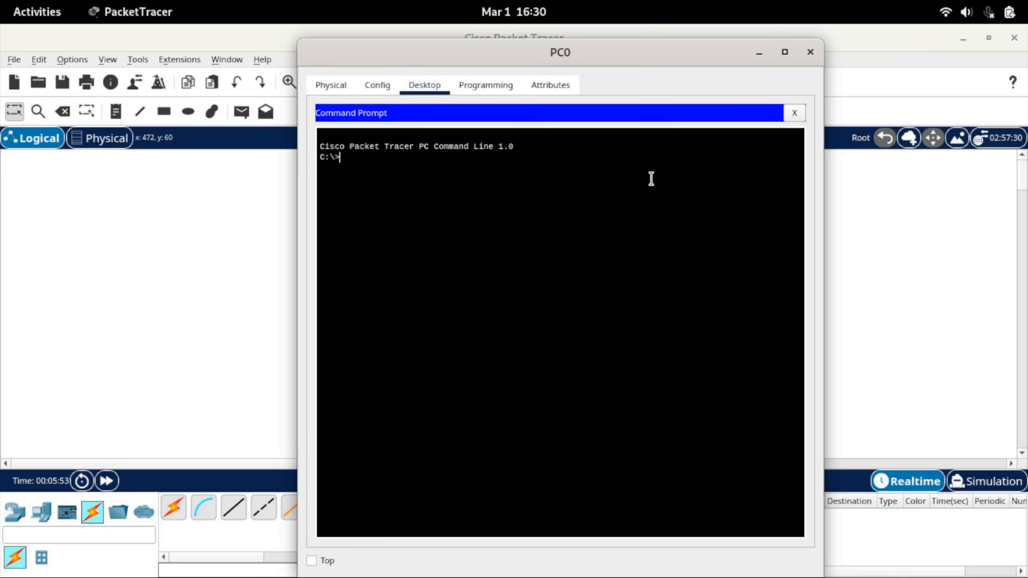
pyautogui.write('ipconfig')
pyautogui.press('Return')
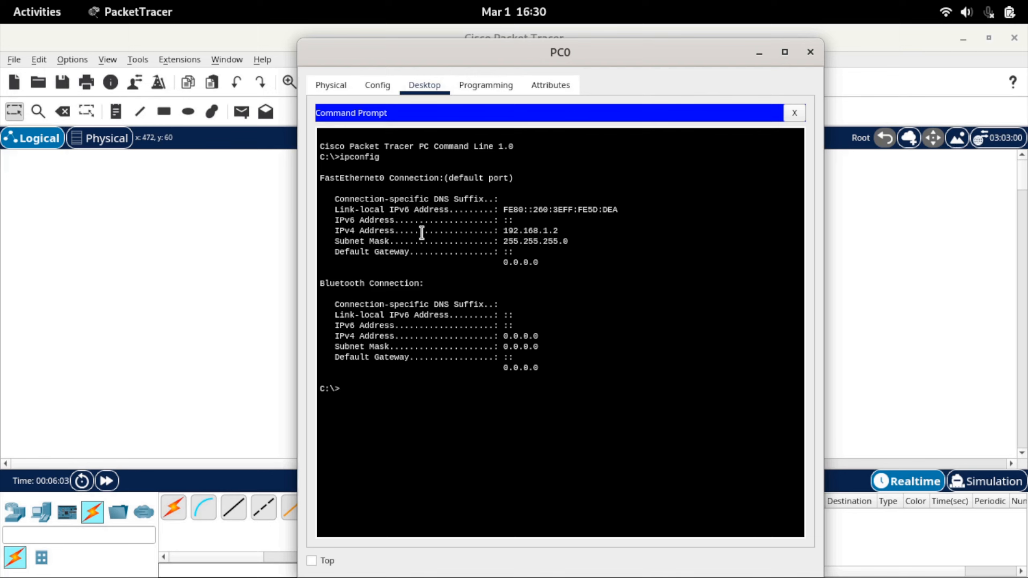
pyautogui.moveTo(334, 231); pyautogui.dragTo(562, 229)
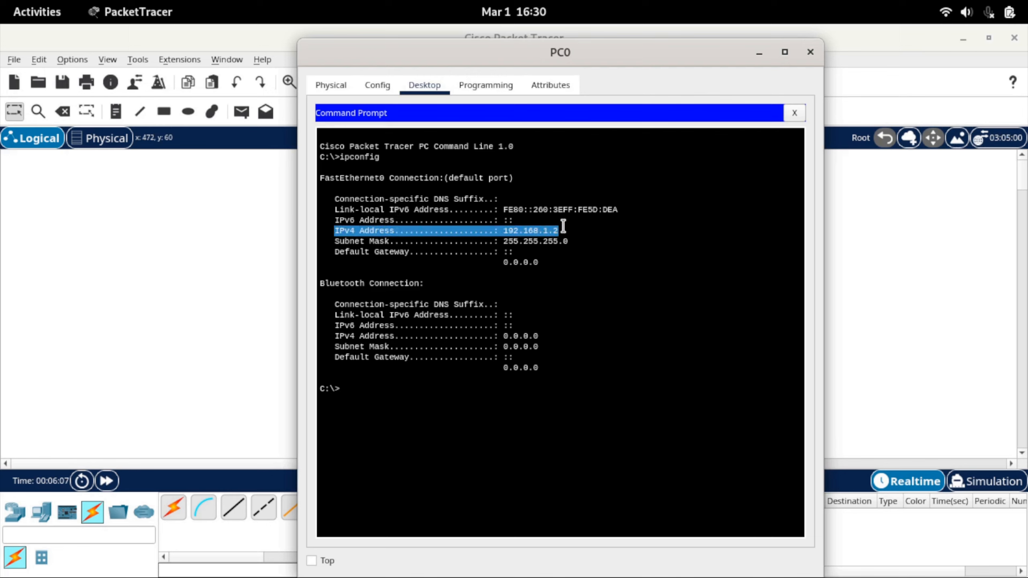
pyautogui.click(517, 305)
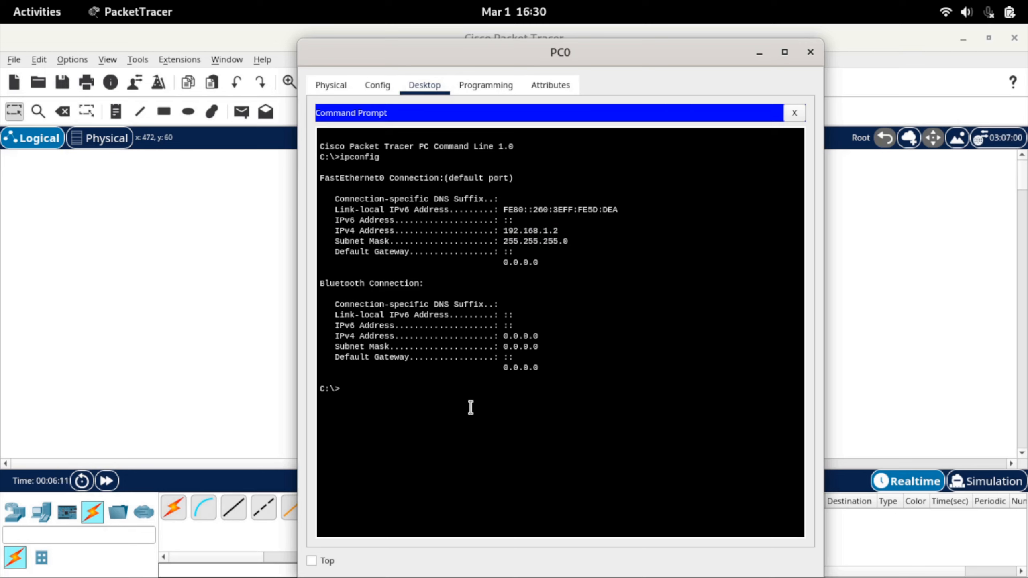
# Ping 192.168.1.3 from PC0's command prompt and examine the replies and ping statistics.
pyautogui.write('ping 192.168.1.3')
pyautogui.press('Return')
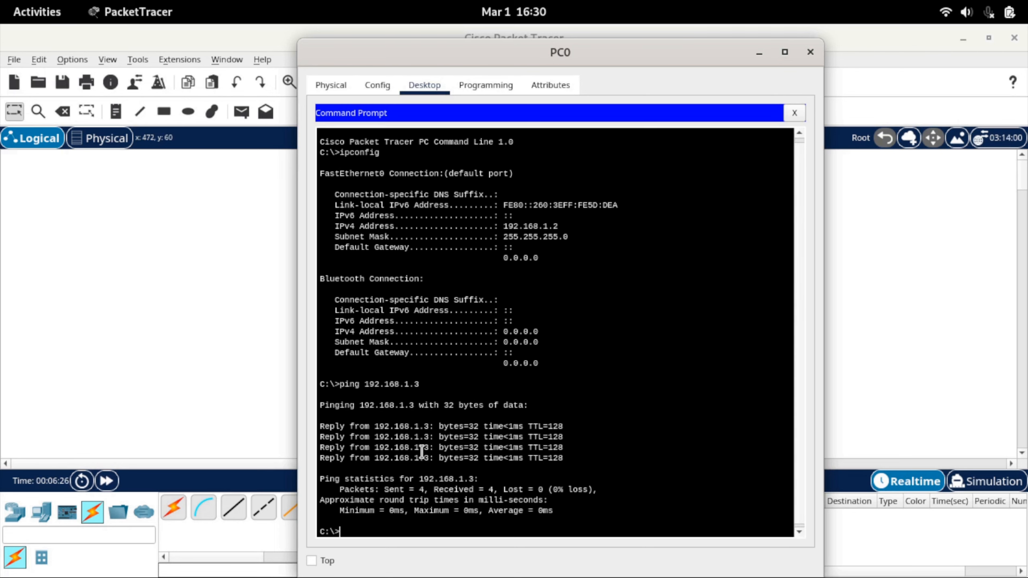
pyautogui.moveTo(321, 430); pyautogui.dragTo(523, 463)
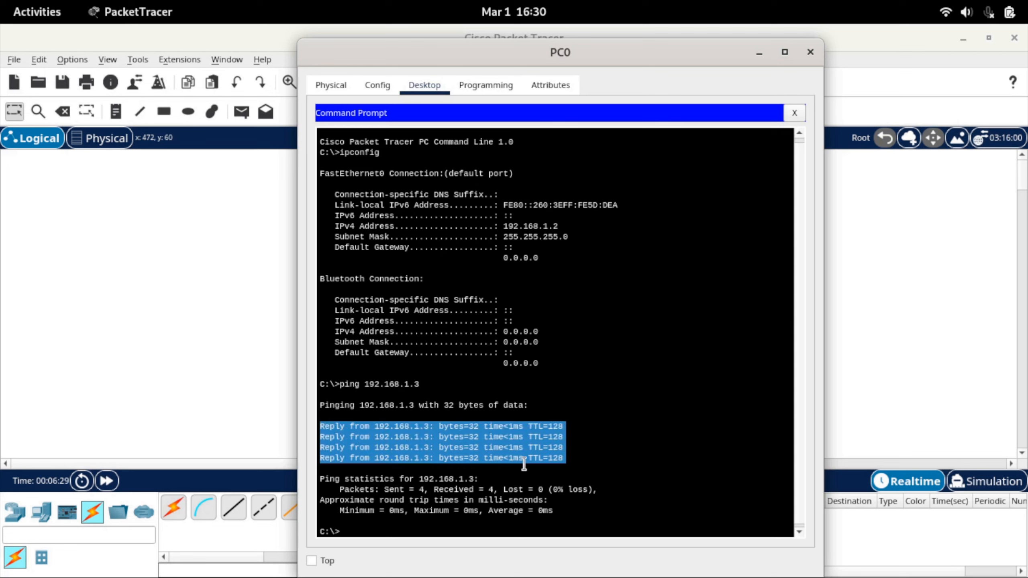
pyautogui.click(510, 512)
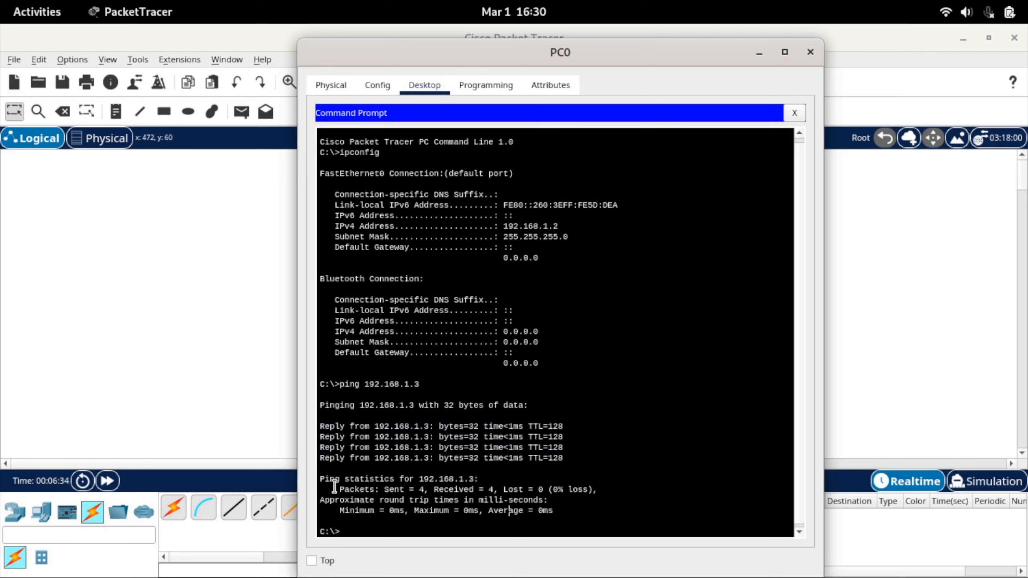
pyautogui.moveTo(321, 481); pyautogui.dragTo(557, 515)
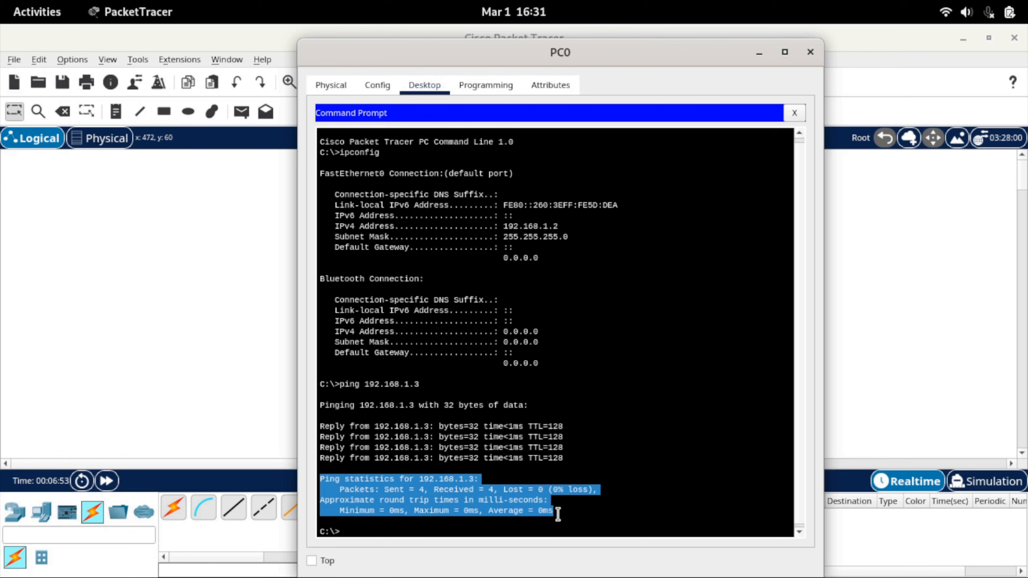
pyautogui.click(556, 514)
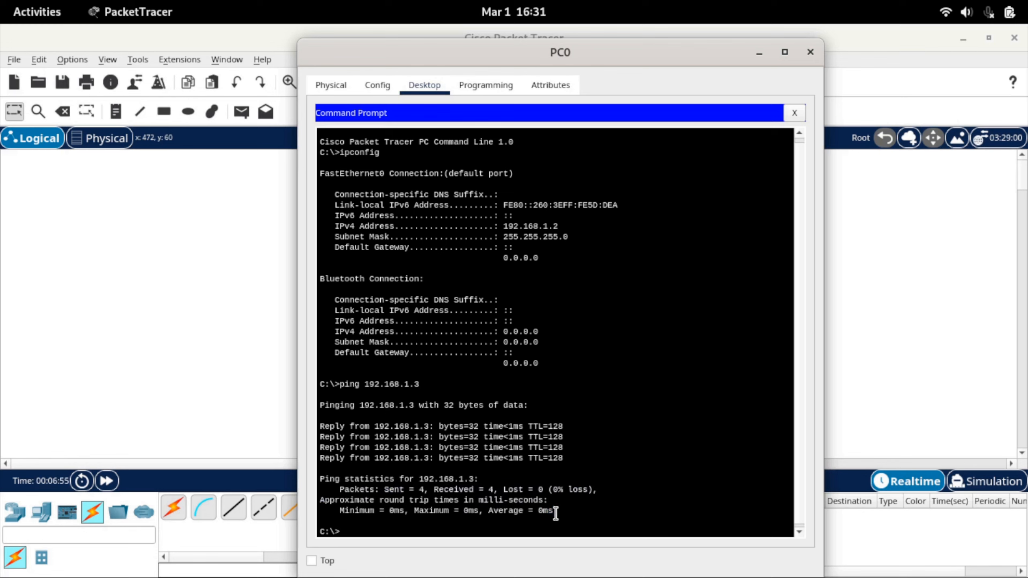
# Ping 192.168.1.4 from PC0's command prompt.
pyautogui.press('Up')
pyautogui.press('BackSpace')
pyautogui.write('4')
pyautogui.press('Return')
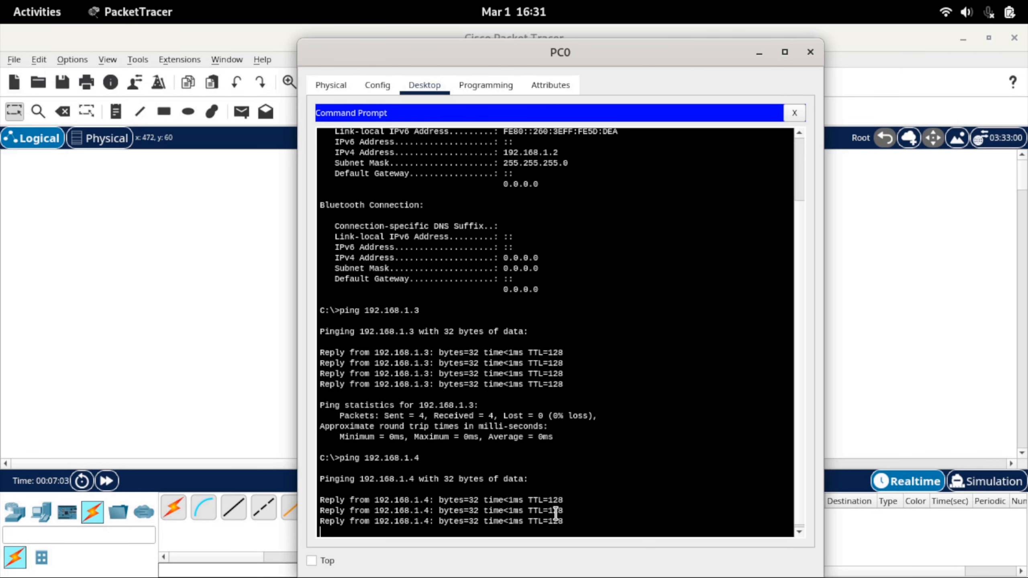
# Ping 192.168.1.5 from PC0's command prompt, and close PC0's device window.
pyautogui.press('Up')
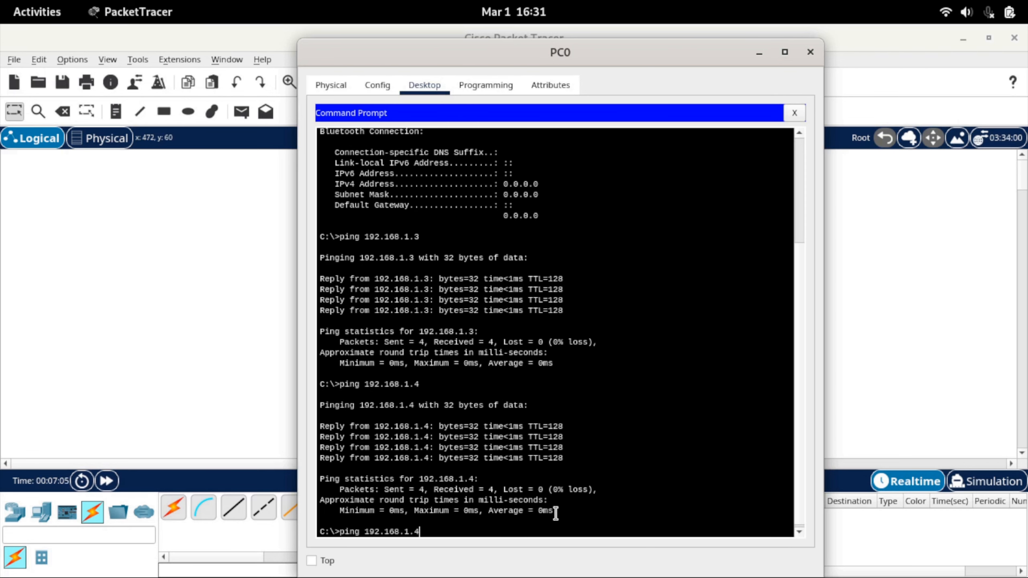
pyautogui.press('BackSpace')
pyautogui.write('5')
pyautogui.press('Return')
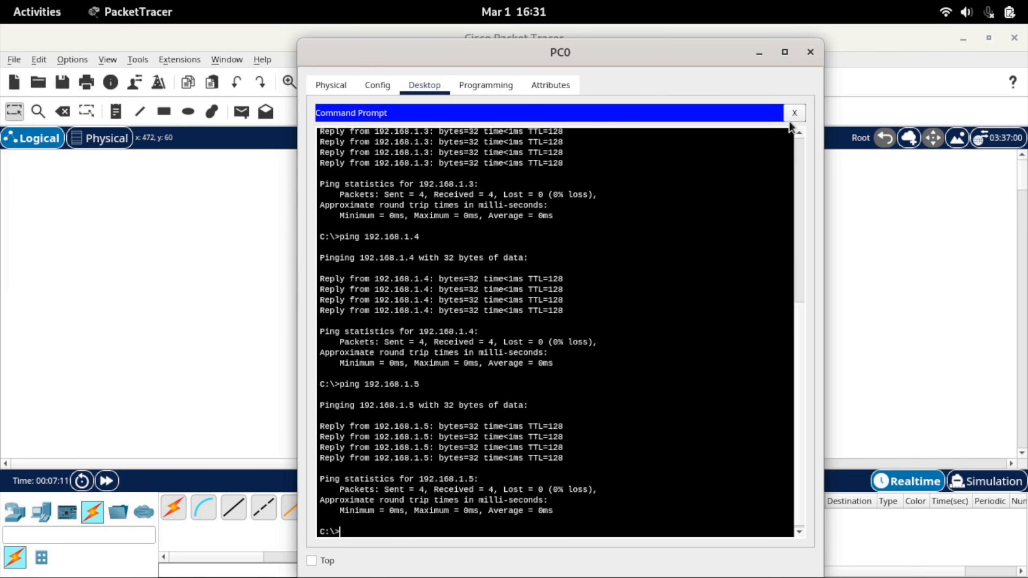
pyautogui.click(810, 52)
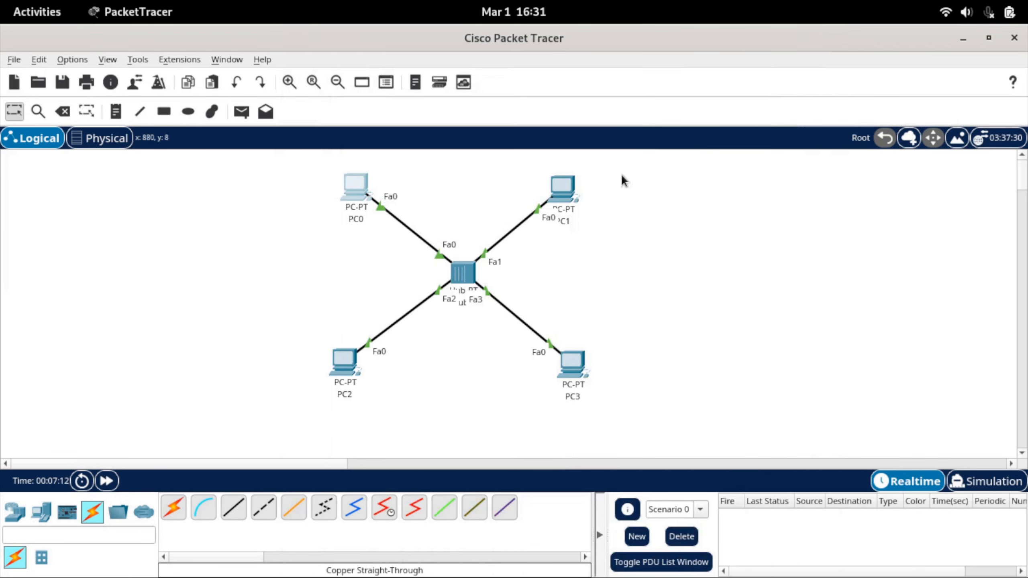
# Send a simple PDU from PC0 to PC3.
pyautogui.click(241, 112)
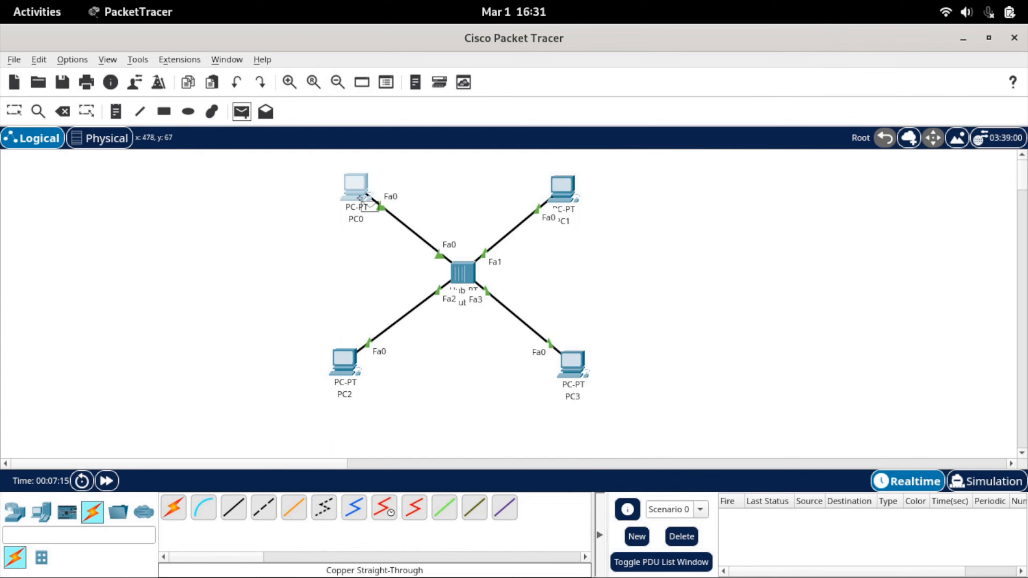
pyautogui.click(356, 187)
pyautogui.click(569, 364)
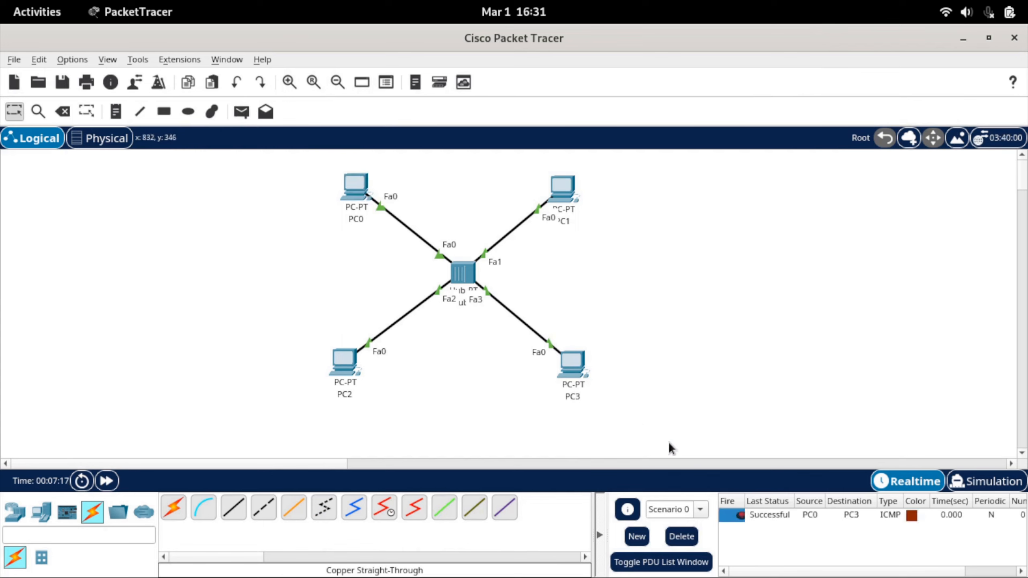
# Switch to Simulation mode, play the PDU's travel between PC0 and PC3, and step back through the events.
pyautogui.click(976, 481)
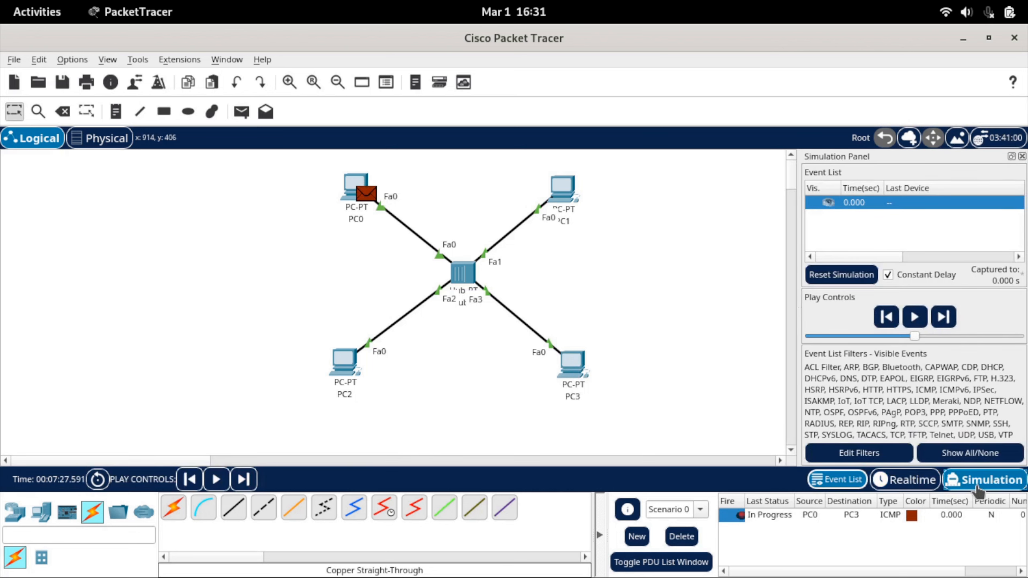
pyautogui.click(915, 319)
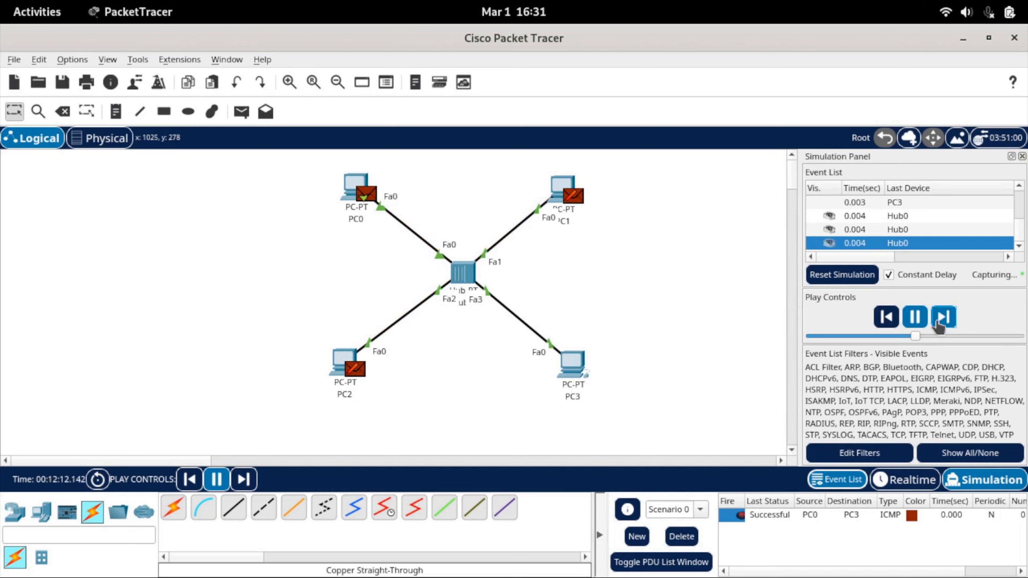
pyautogui.click(886, 319)
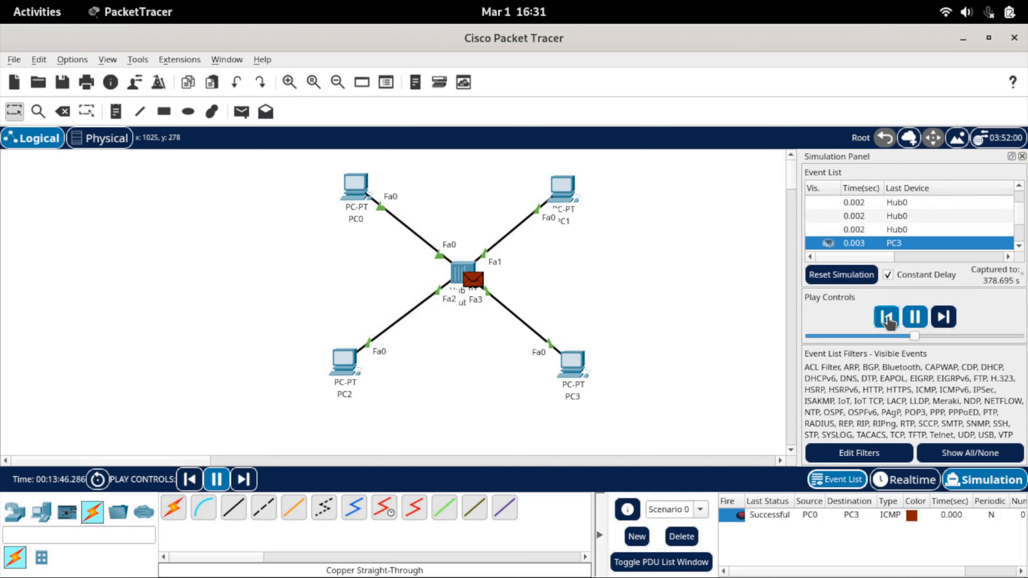